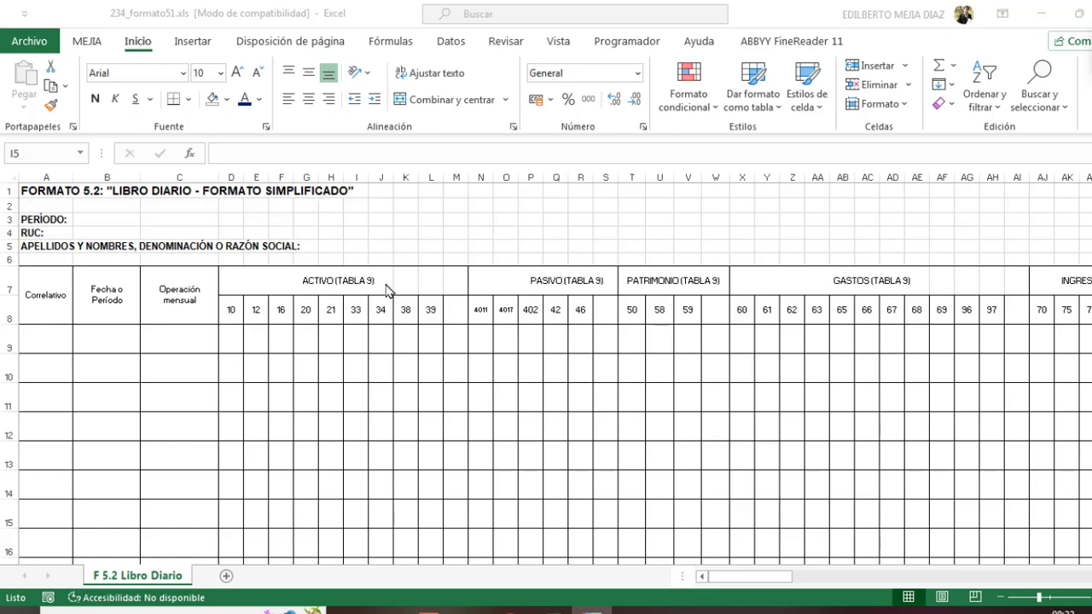
Bring the 234_formato51.xls workbook window into focus next to the F 5.2 Libro Diario tab
click(227, 581)
Add a new sheet and enter REG. MYPE TRIBUTARIO in cell B6
click(226, 578)
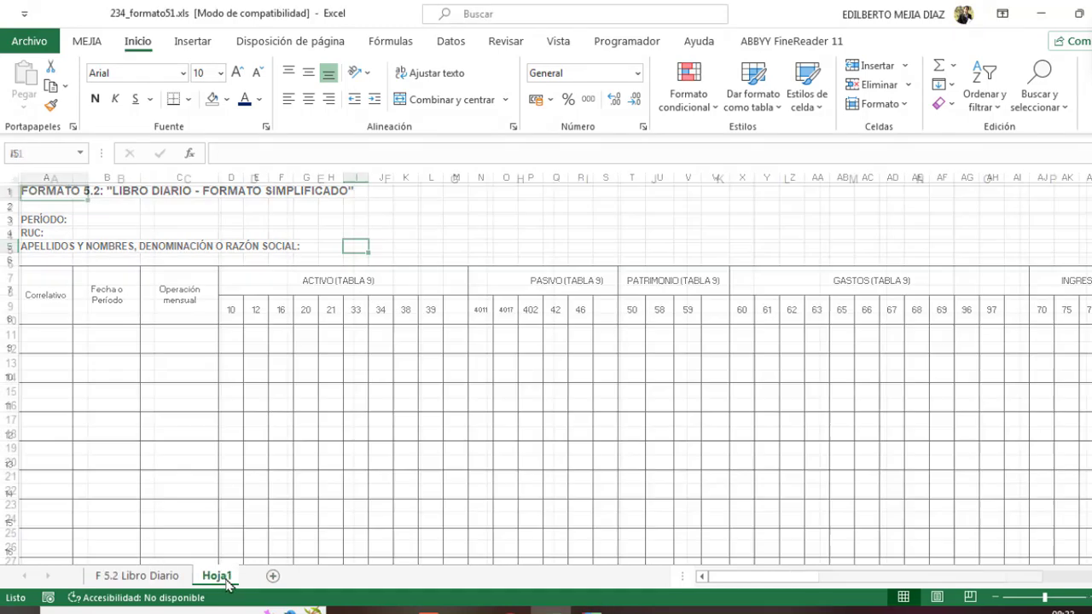
click(95, 237)
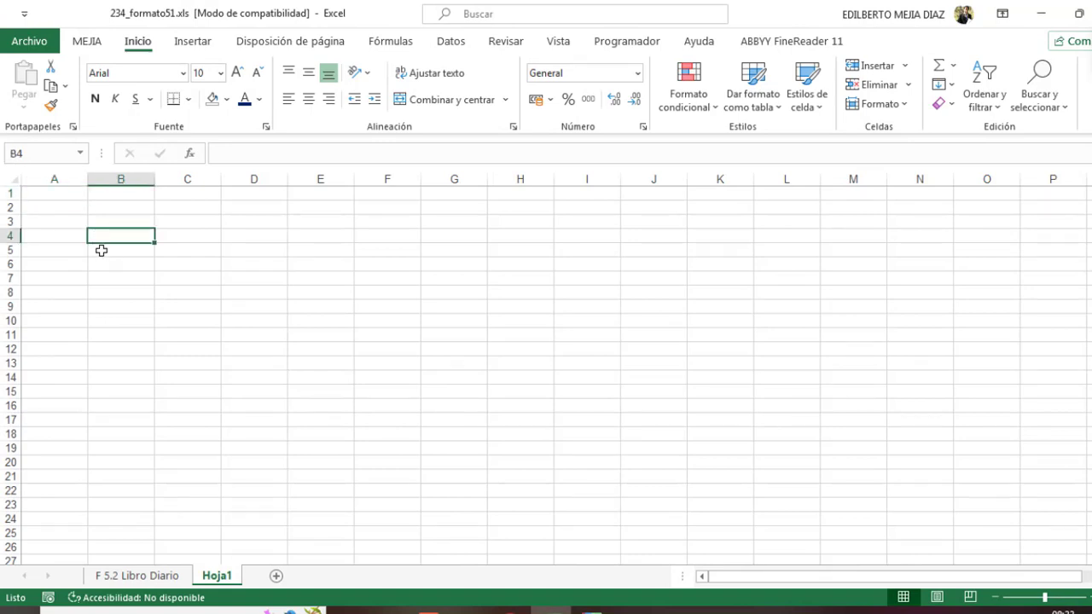
click(116, 260)
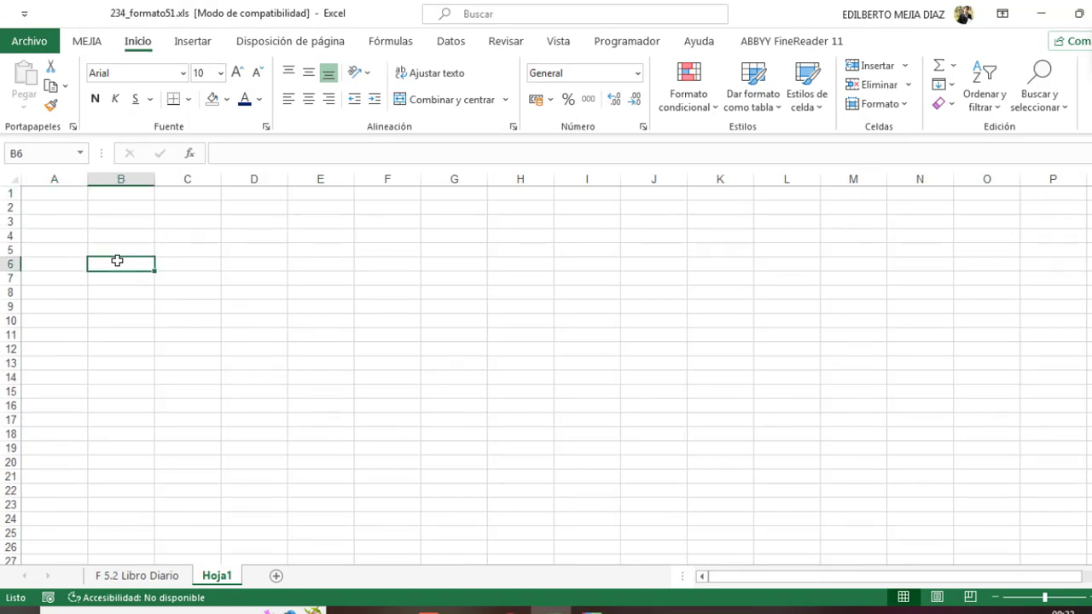
text(r)
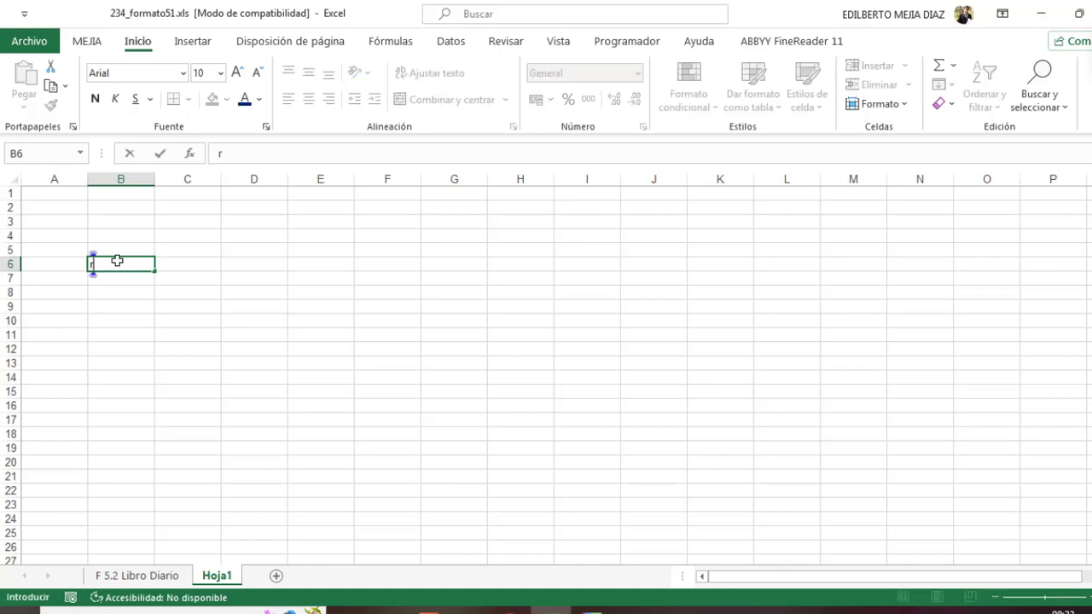
text(.)
key(BackSpace)
key(BackSpace)
text(REG. M)
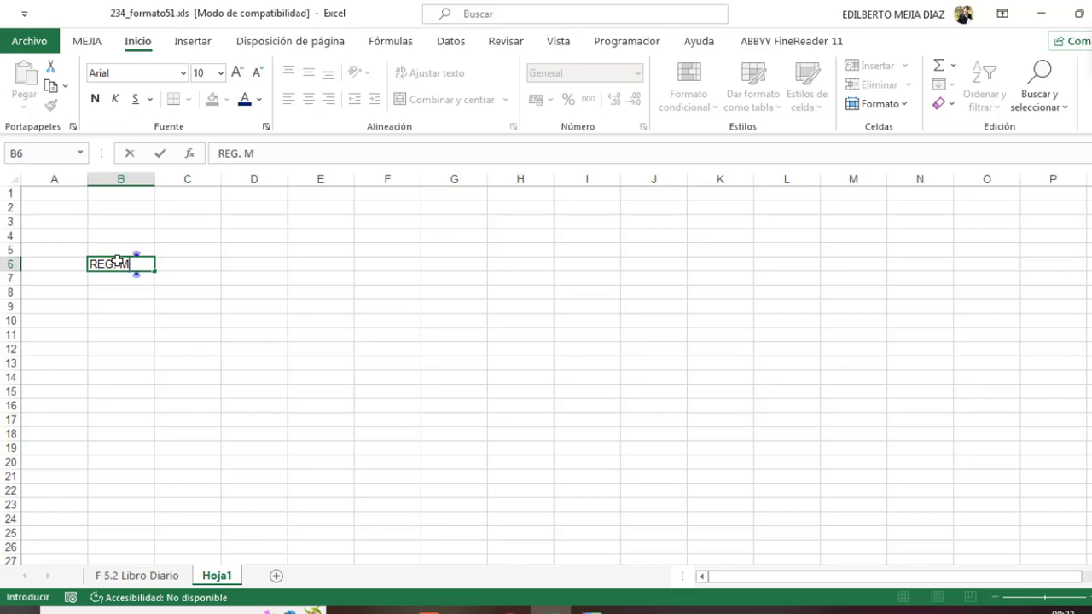
text(YPE TRIBUTARIO)
key(Return)
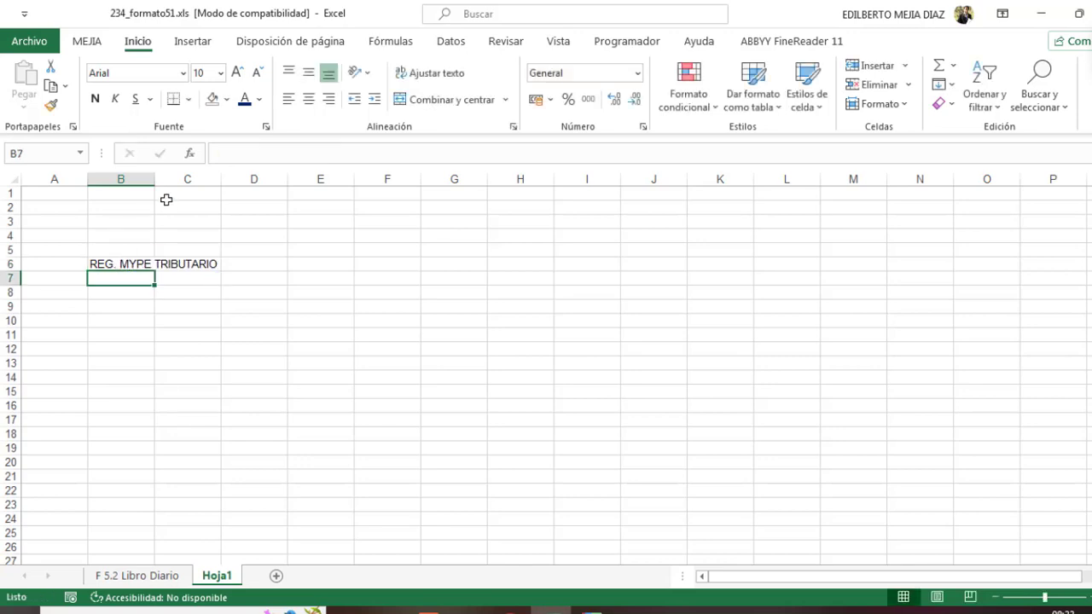
Autofit column B to the title and make B6 bold
double_click(154, 179)
click(168, 259)
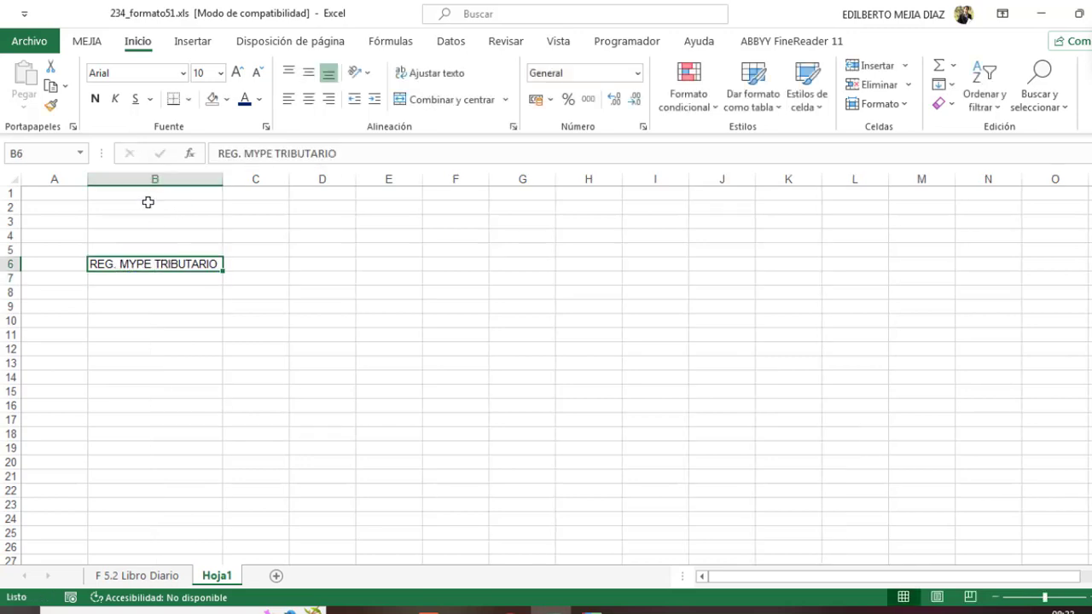
click(95, 99)
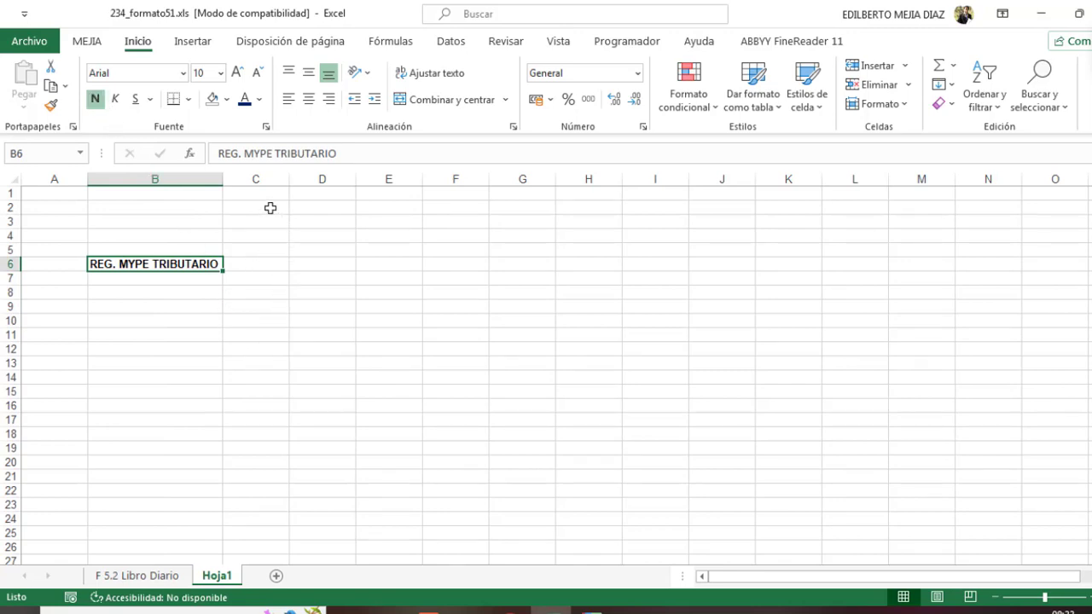
Merge C2:C4 with the wrapped text 'INGRESOS. HASTA 300 UIT'
drag(271, 207, 268, 229)
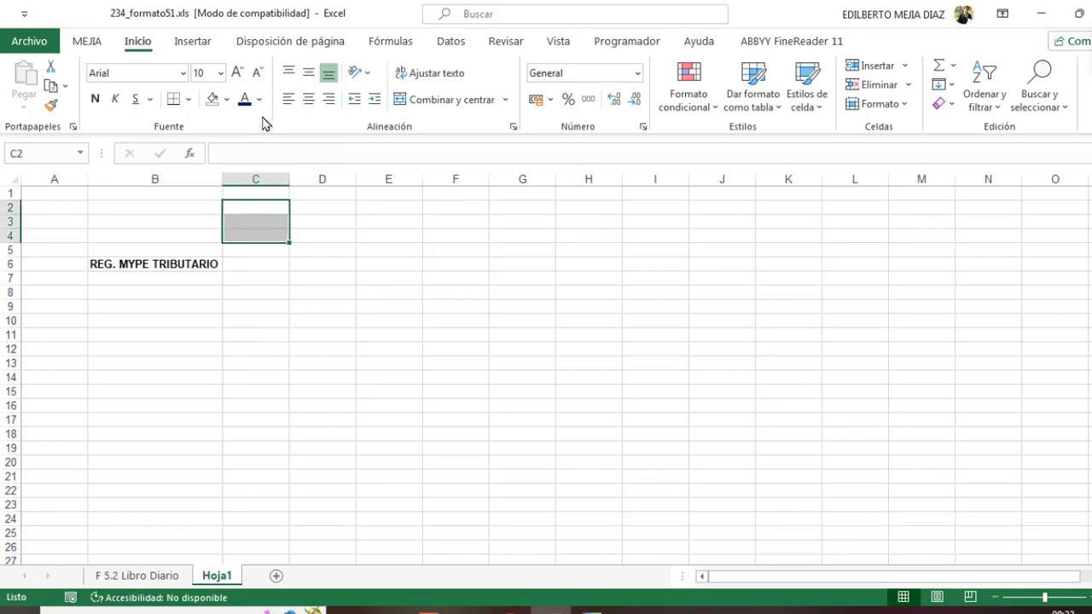
click(397, 99)
text(INGRESOS. HASTA )
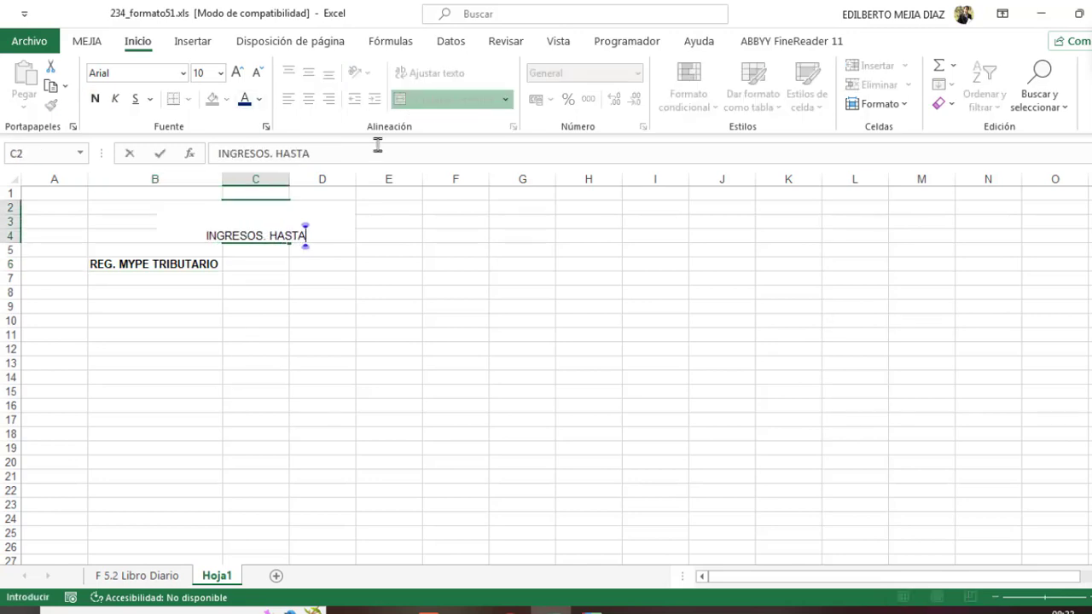
text(300 U)
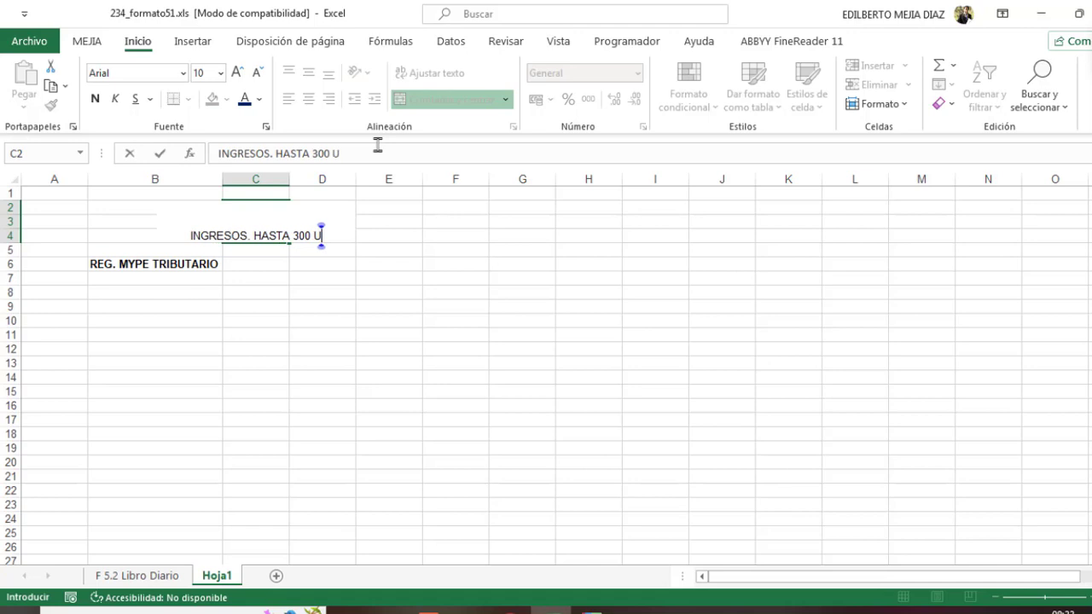
text(IT)
key(Return)
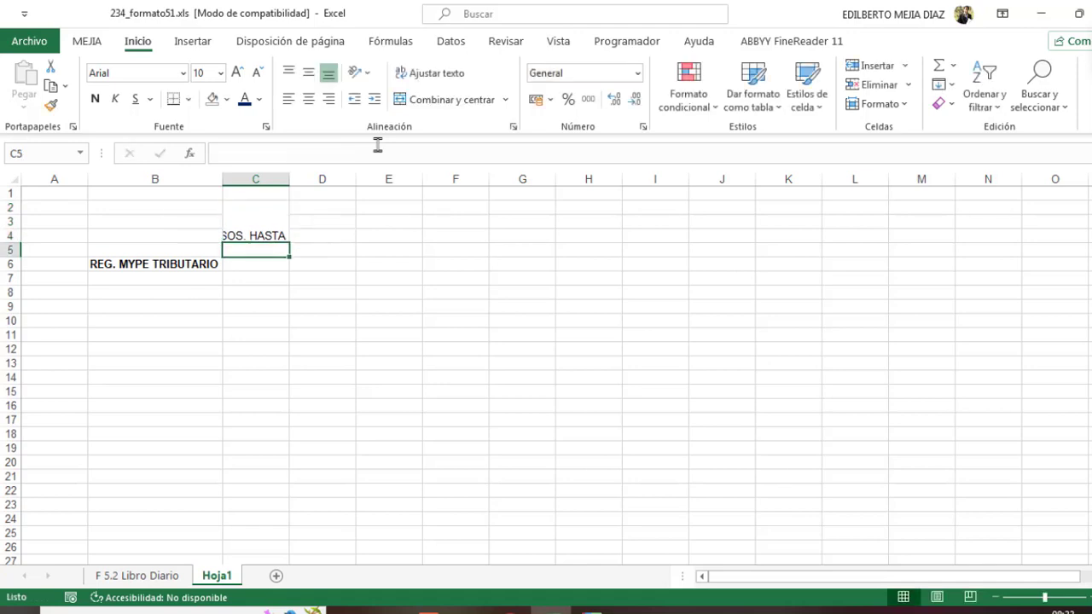
key(Up)
click(444, 75)
List r. COMPRAS, R. VENTAS, L.D.F.S in D2:D4 and add HASTA 500 UIT in C5
click(348, 212)
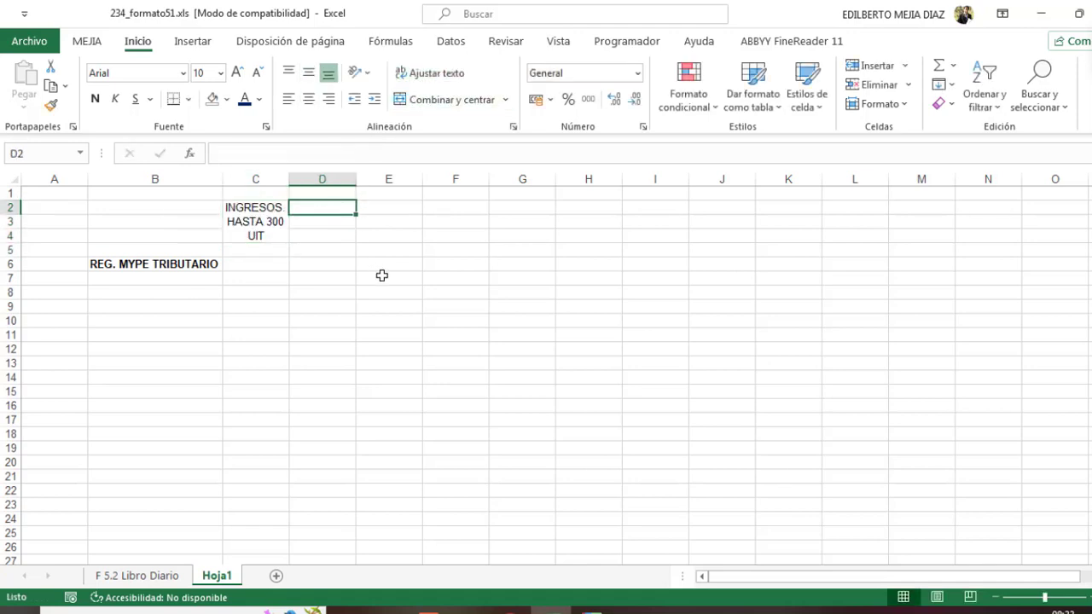
text(r. COMPRA)
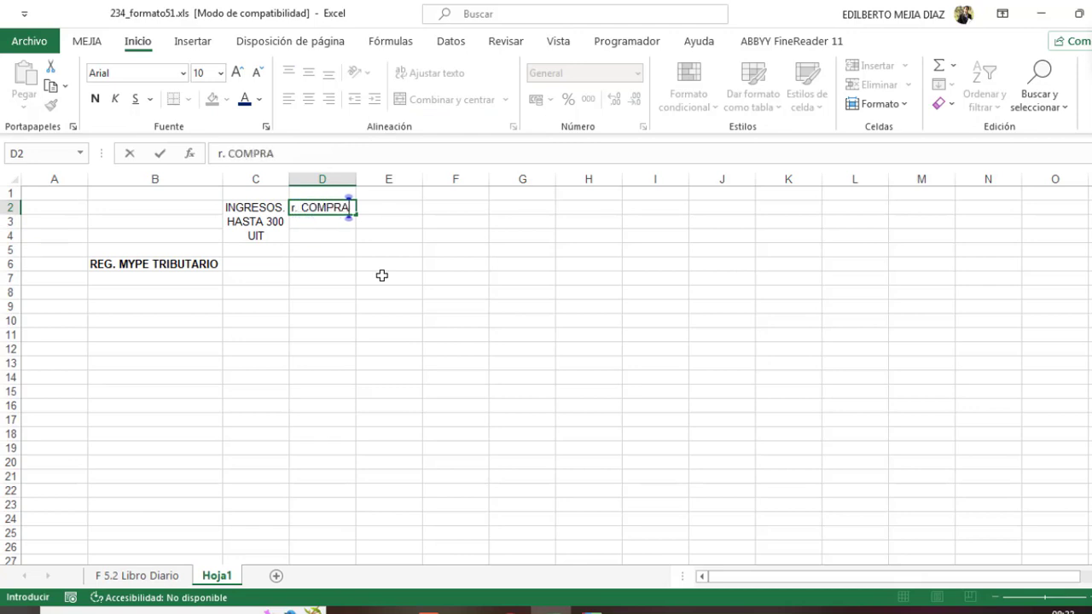
text(S)
key(Return)
text(R. V)
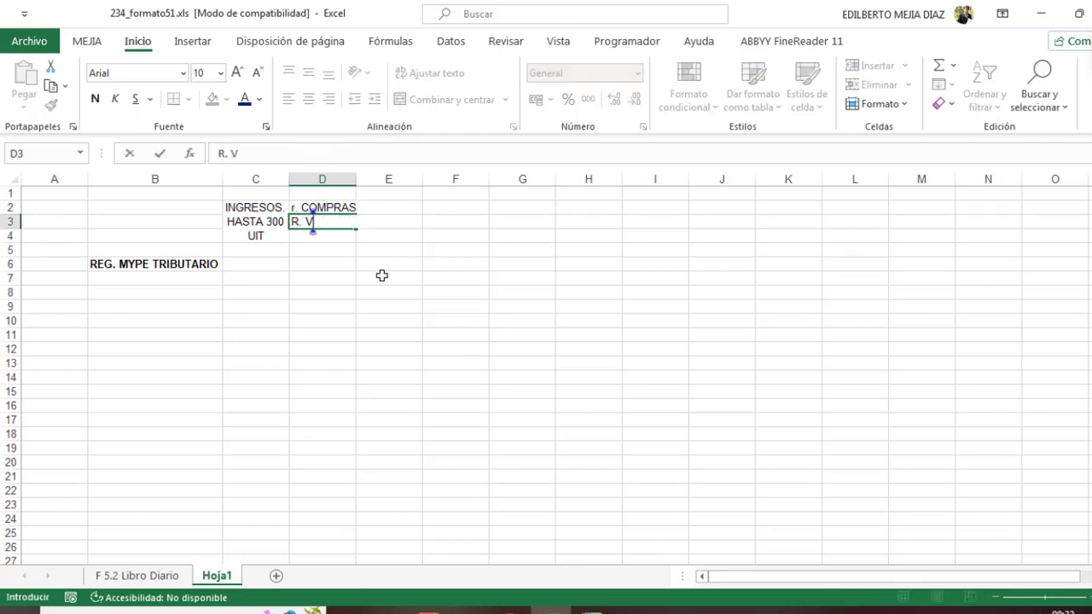
text(ENTAS)
key(Return)
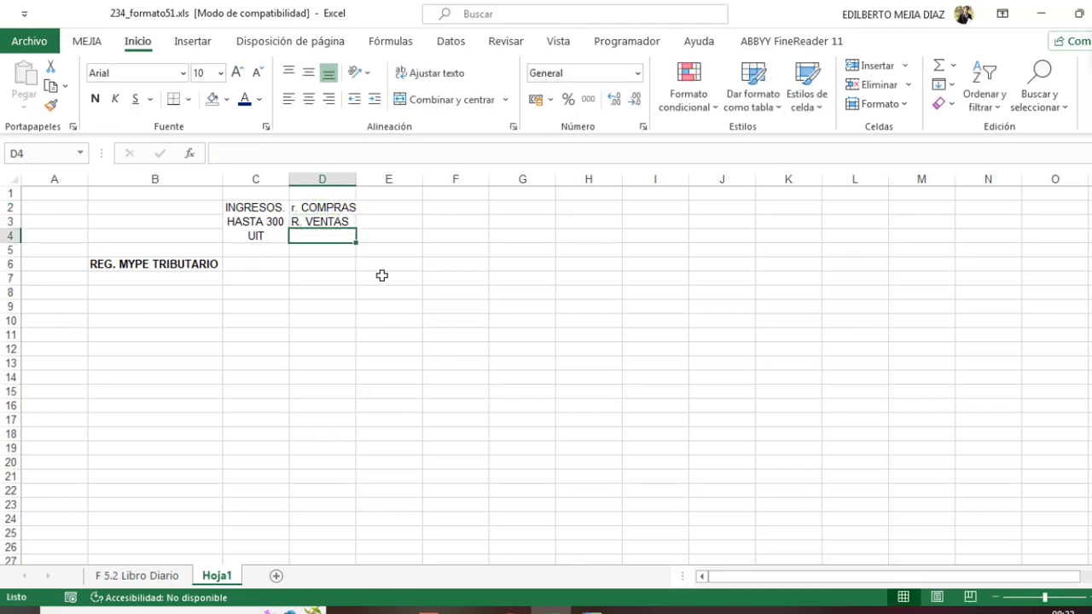
text(L.D.F.)
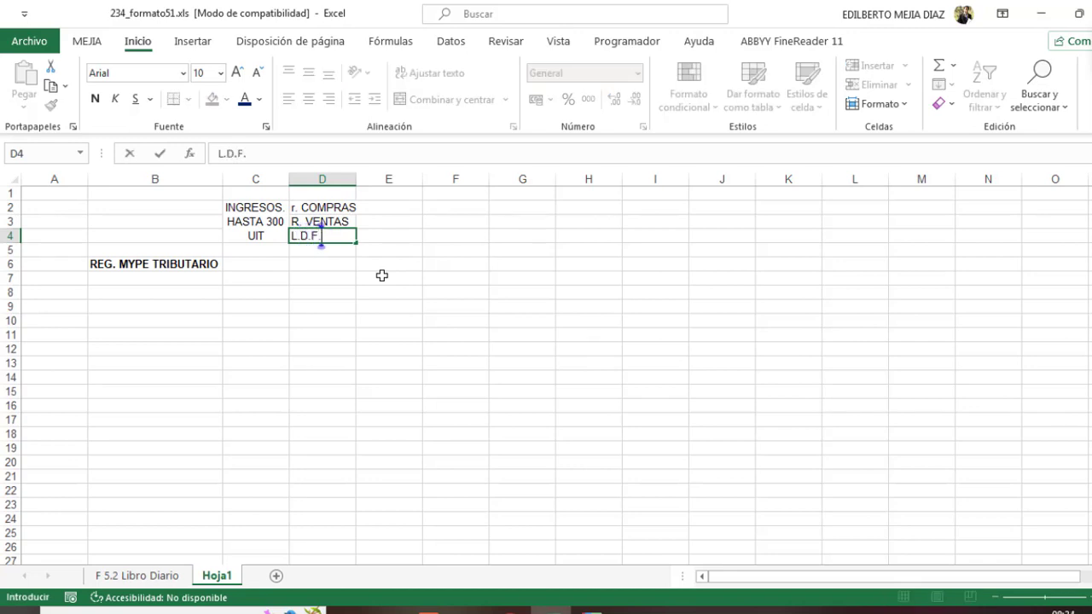
text(S)
click(251, 272)
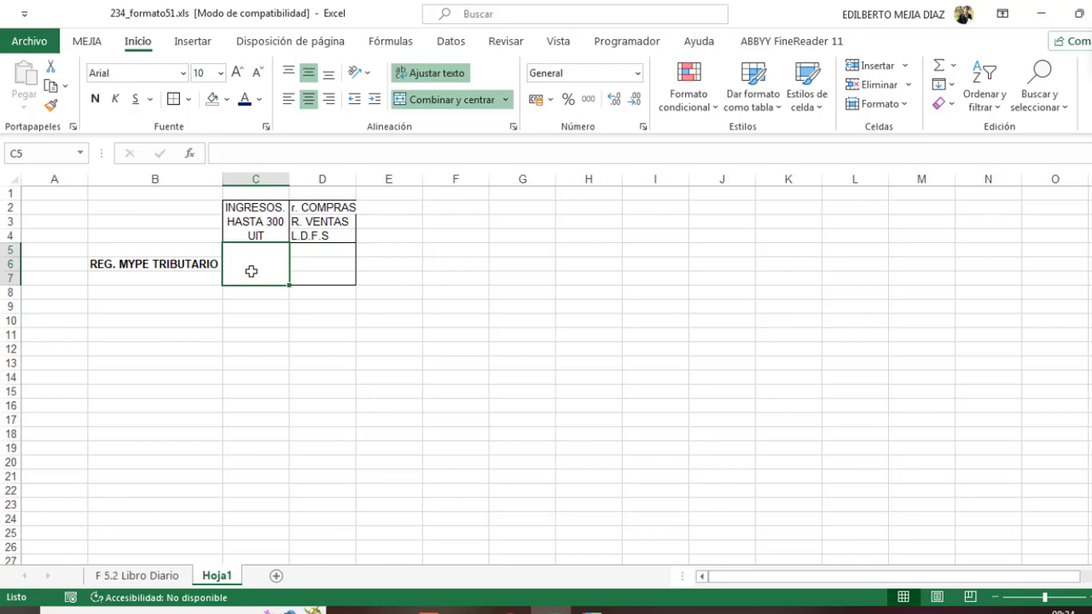
text(HAS)
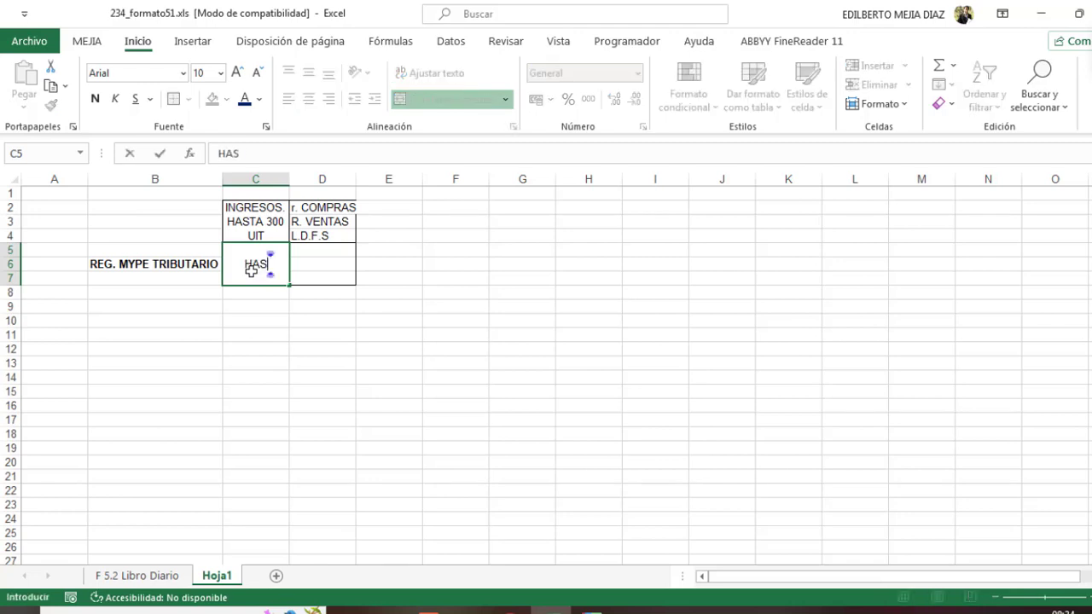
text(TA)
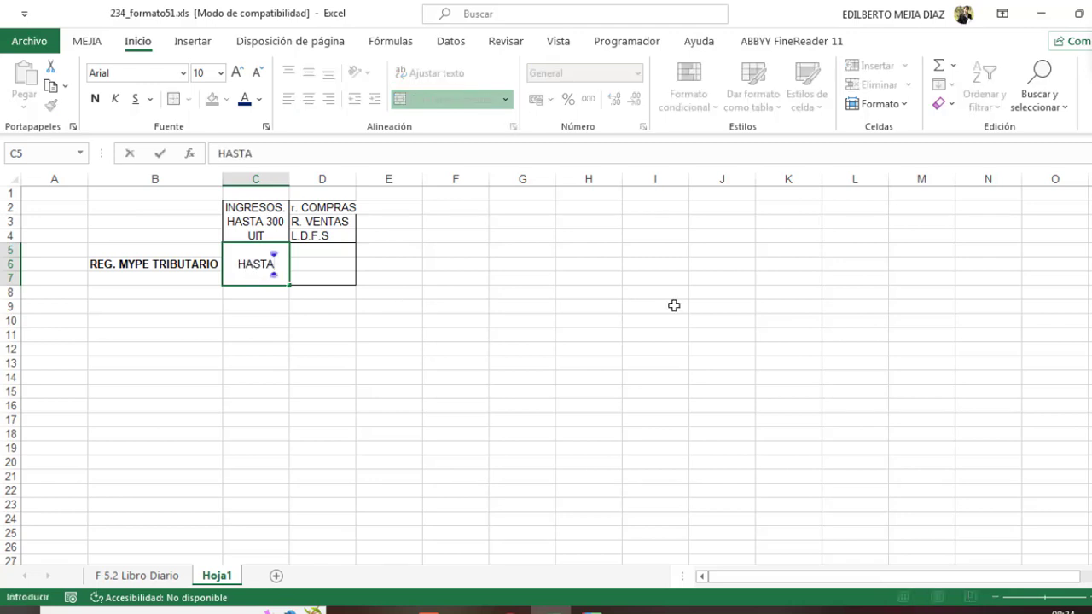
text( 500 UI)
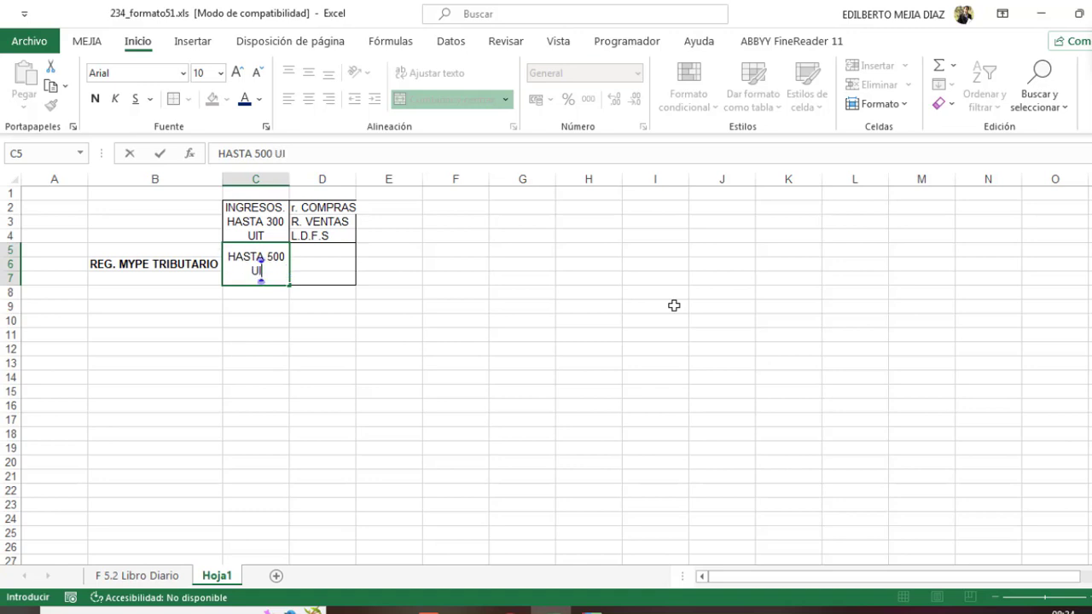
text(T)
key(Return)
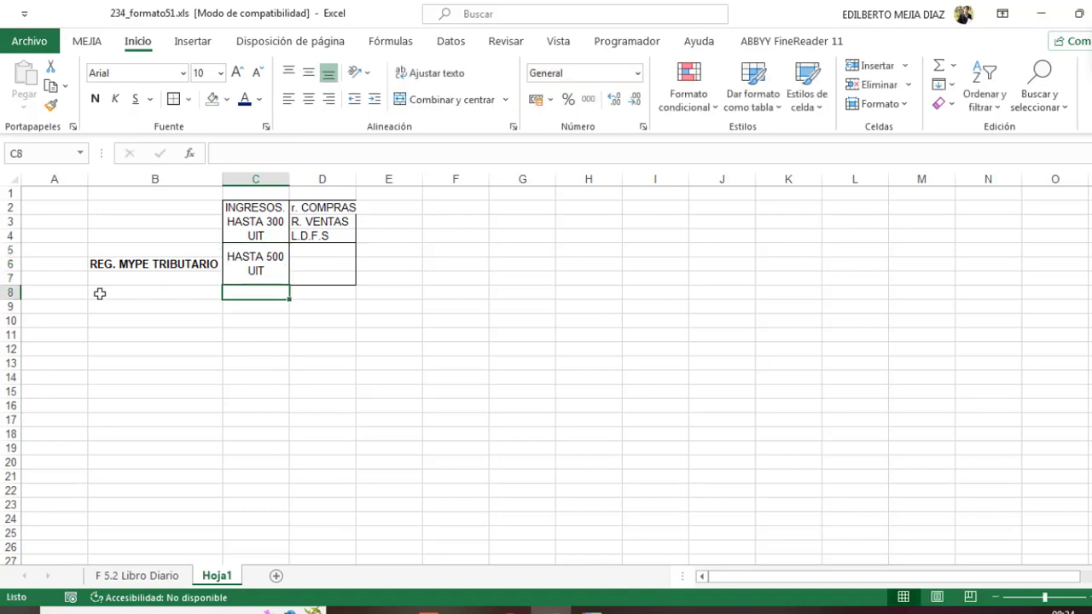
Insert a new row at row 7 and correct D2 to 'R. COMPRAS'
click(12, 277)
key(ctrl+plus)
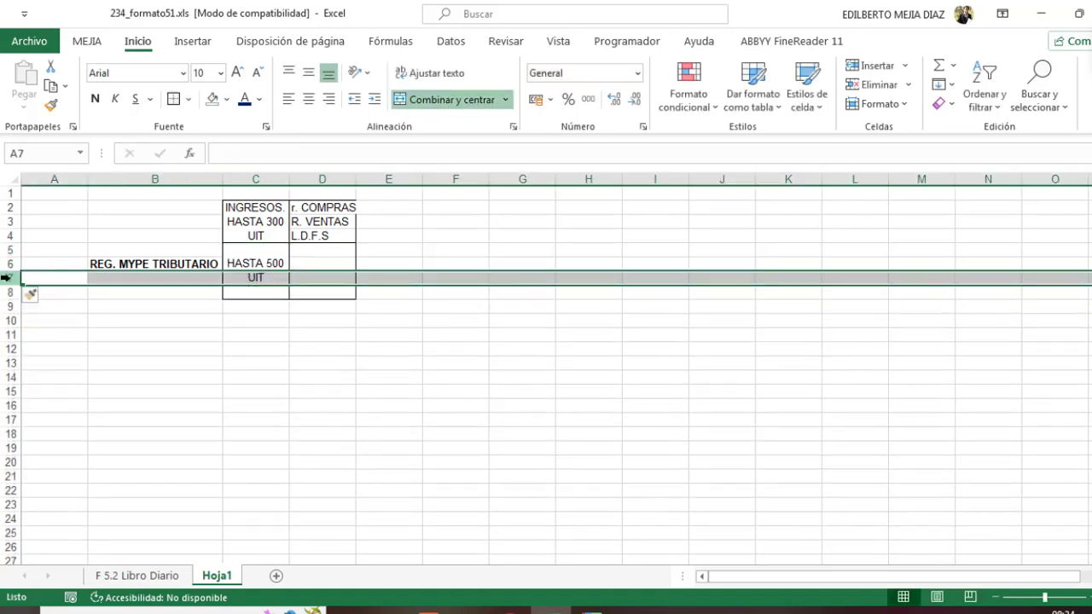
click(303, 215)
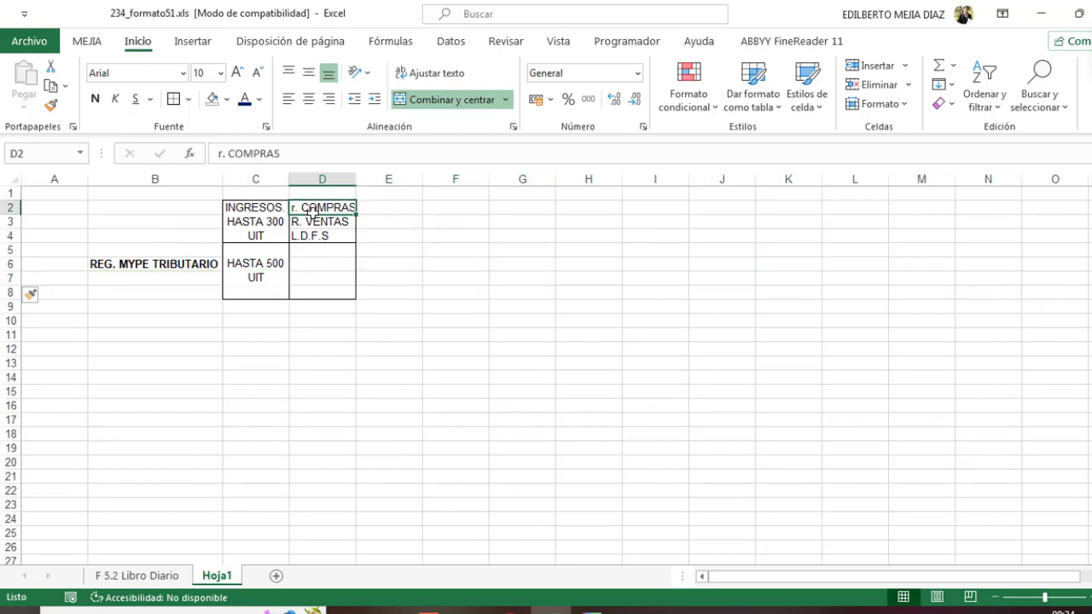
click(224, 153)
key(BackSpace)
text(R)
click(405, 293)
Copy R. COMPRAS and R. VENTAS into D5:D6
drag(323, 208, 329, 222)
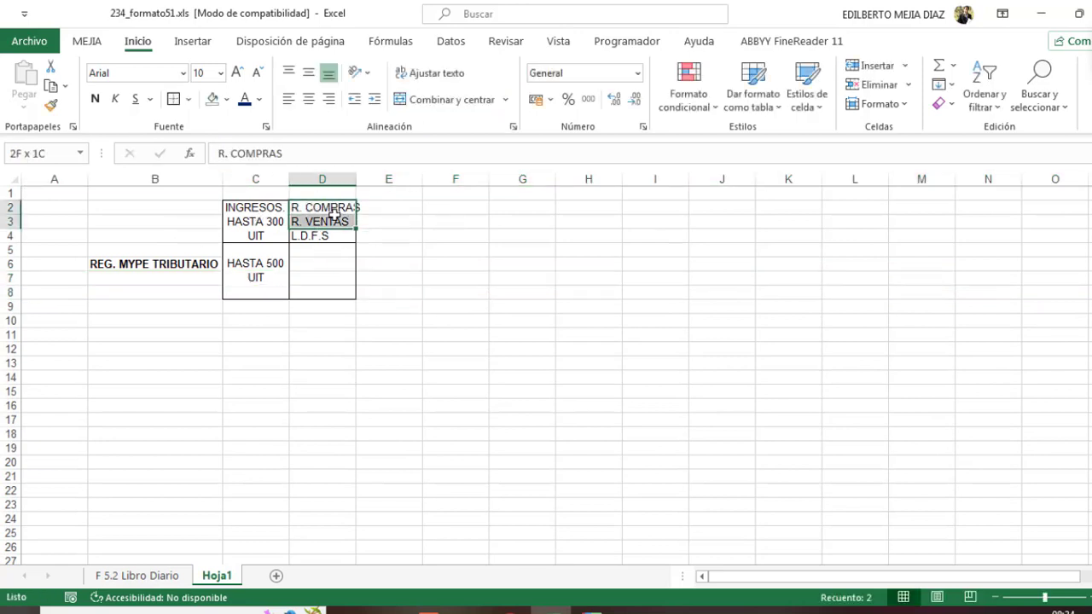
key(ctrl+c)
click(323, 256)
key(ctrl+v)
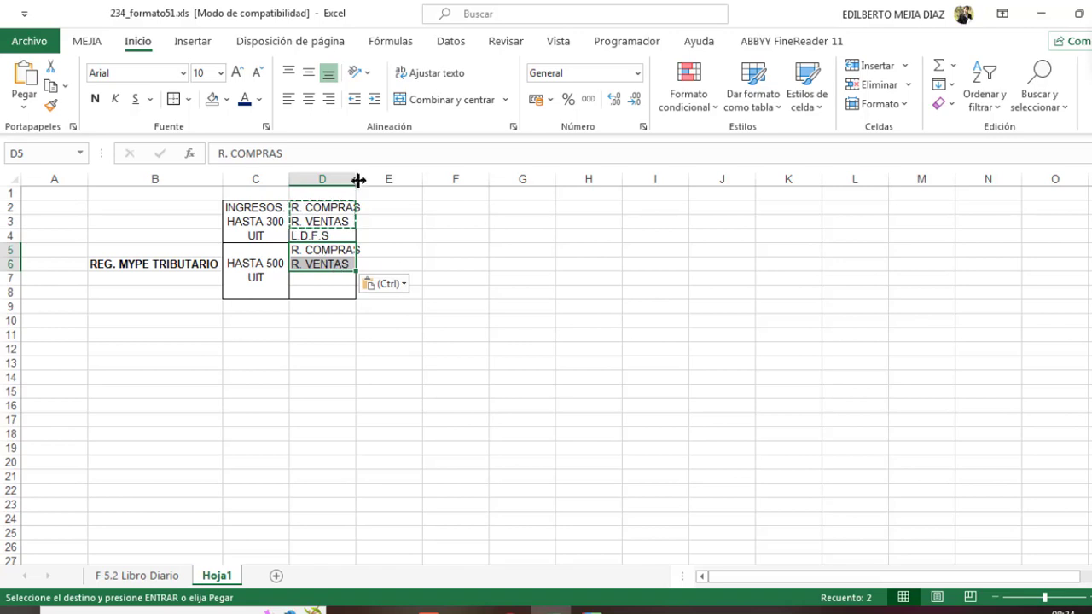
Widen column D, then enter L. D. 5.1. in D7 and LIBRO. MAYOR in D8
drag(359, 175, 366, 175)
click(337, 277)
text(L. D)
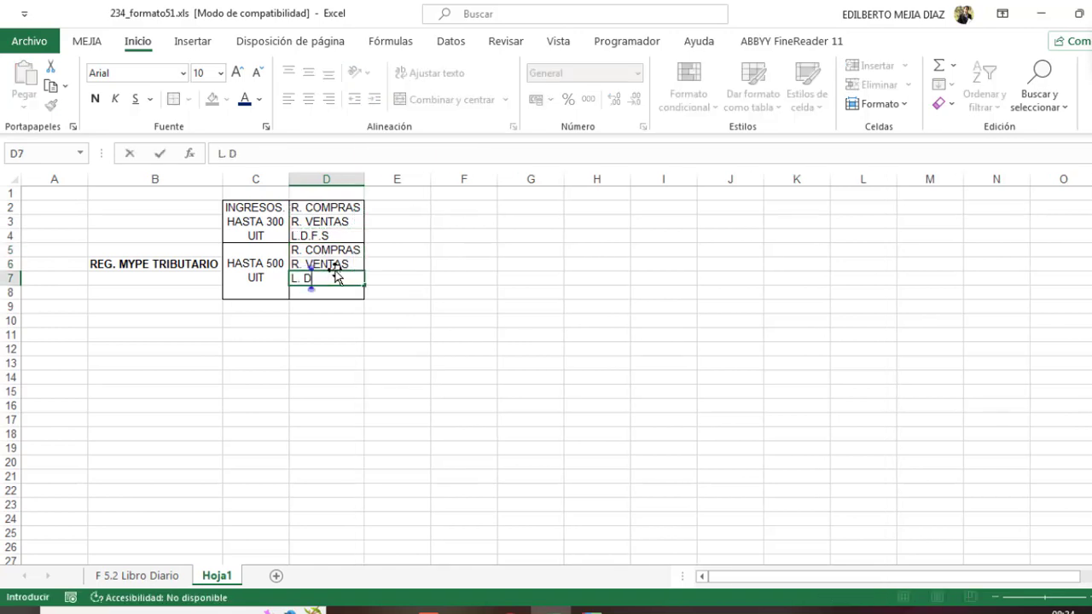
text(. 5.)
text(1.)
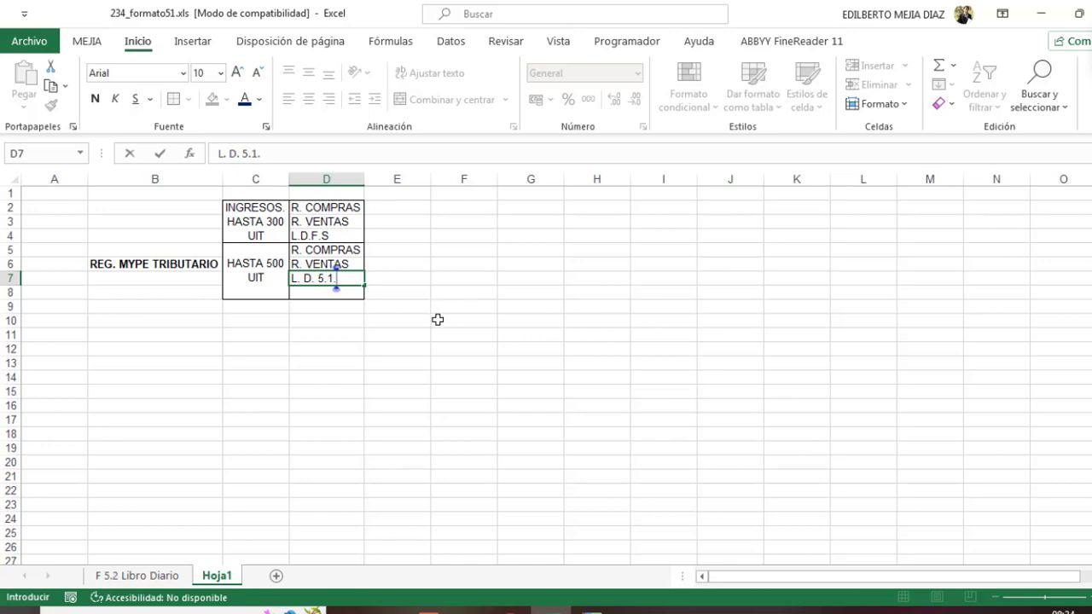
click(369, 319)
click(314, 295)
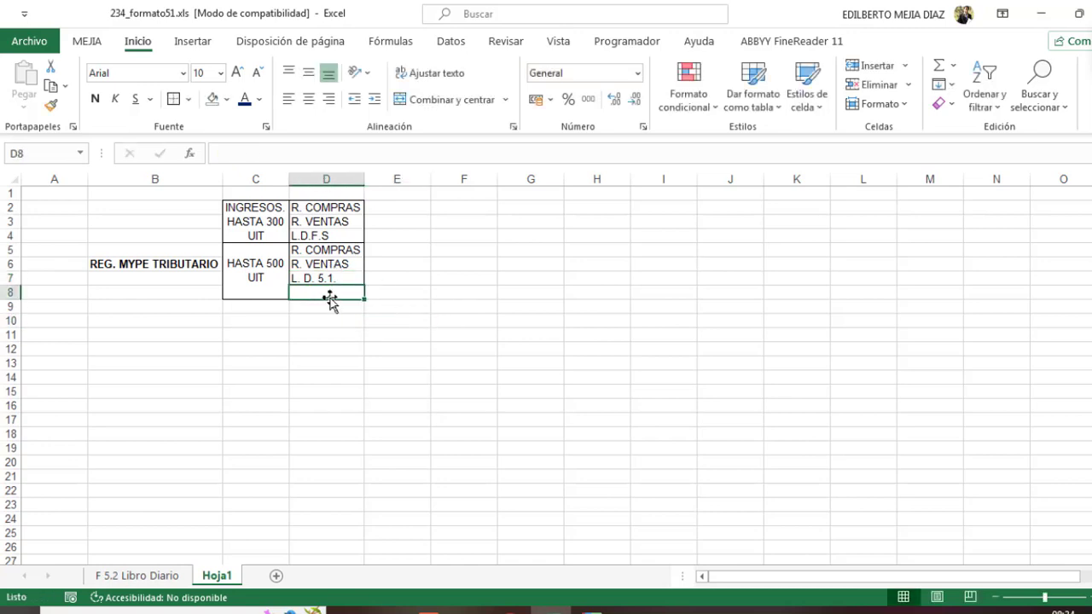
text(LIBRO. )
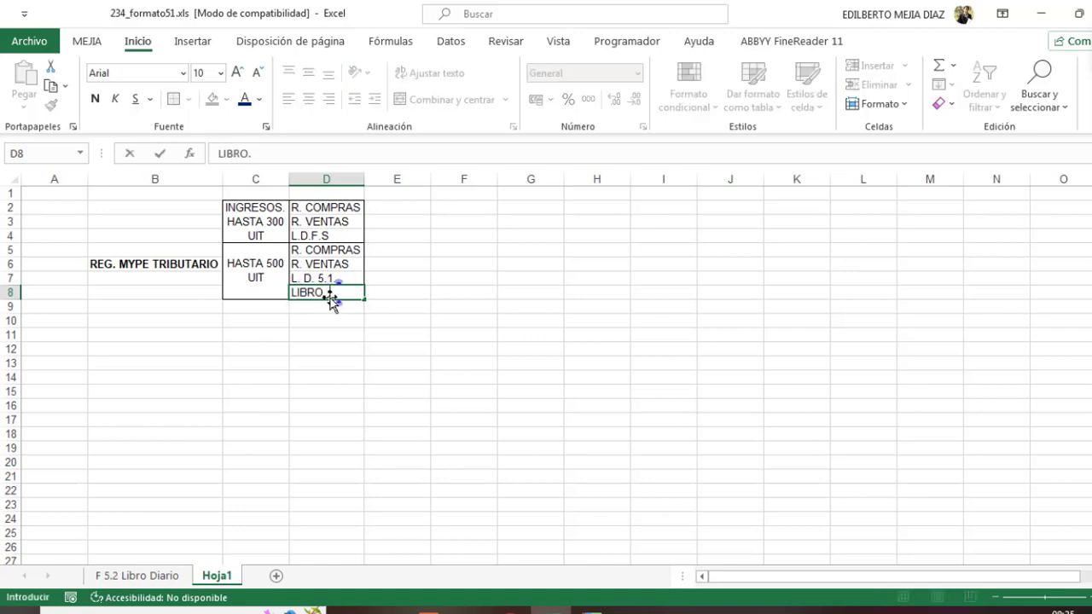
text(MAYOR)
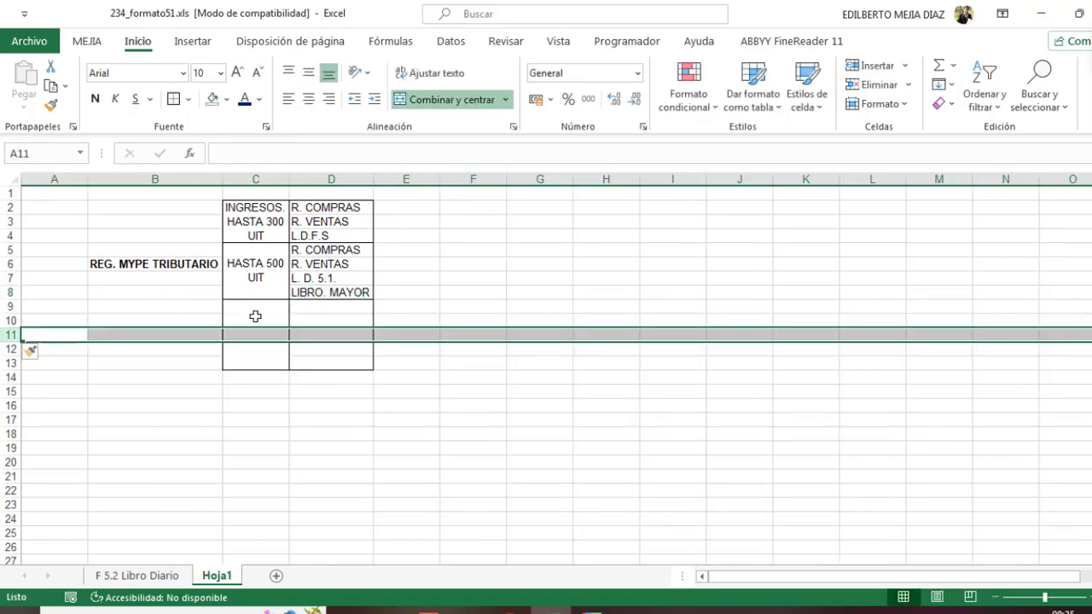
Enter HASTA 1700 UIT in the merged C9:C13 block
click(256, 316)
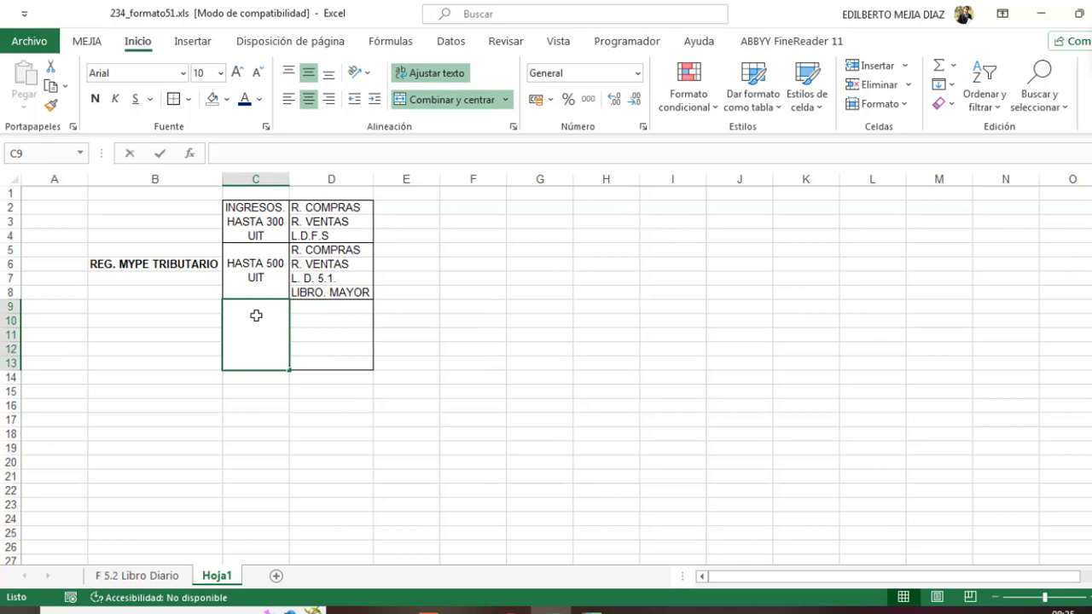
text(HASTA 17)
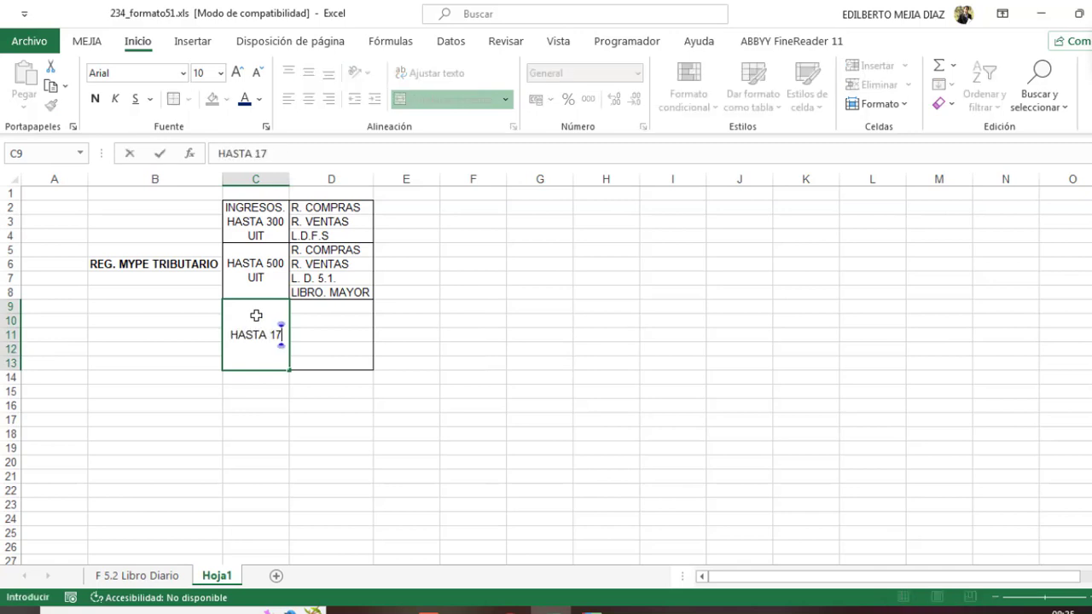
text(00 UIT)
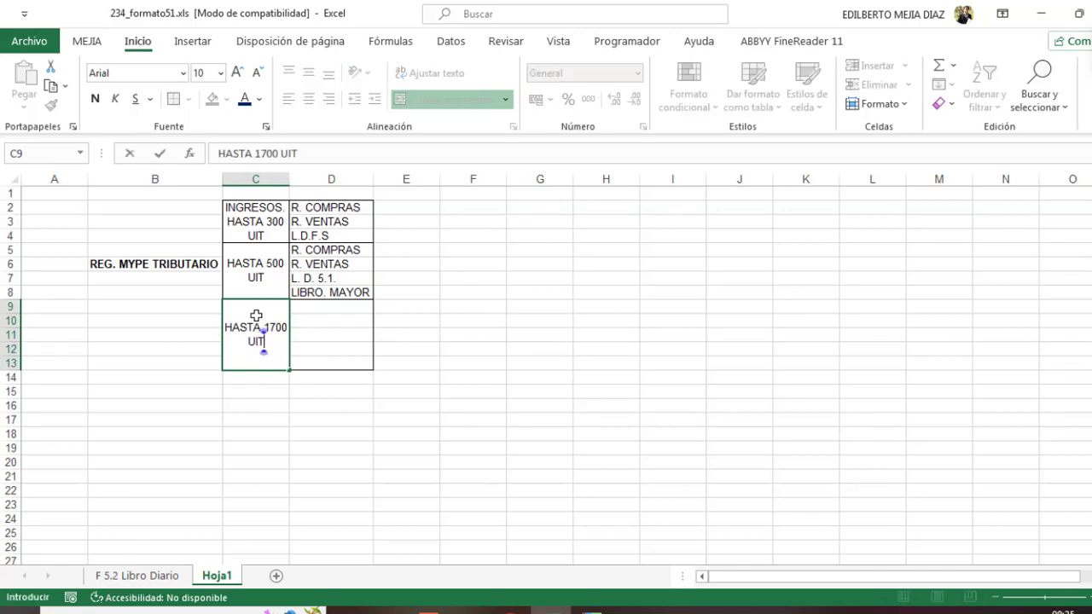
key(Return)
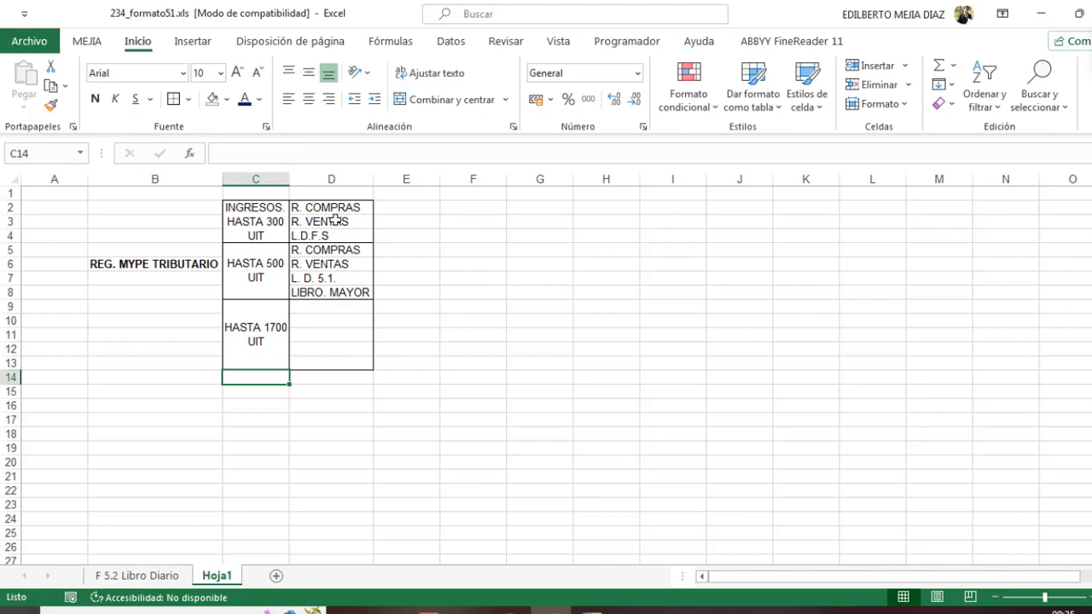
Copy the books into the new tier and add L. INV. Y BALANCES in D13
drag(333, 249, 341, 278)
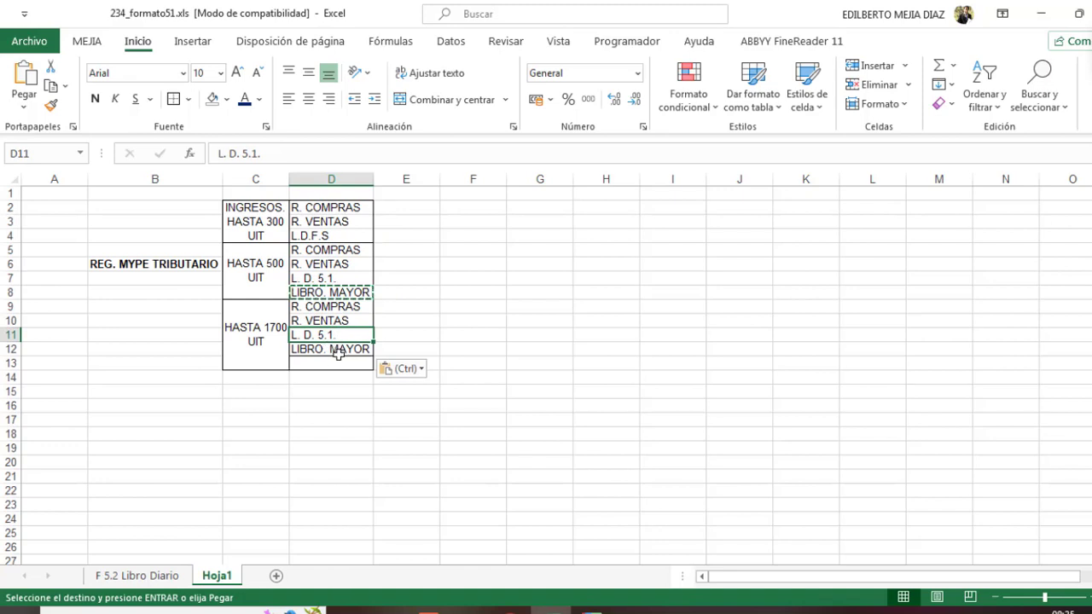
click(338, 350)
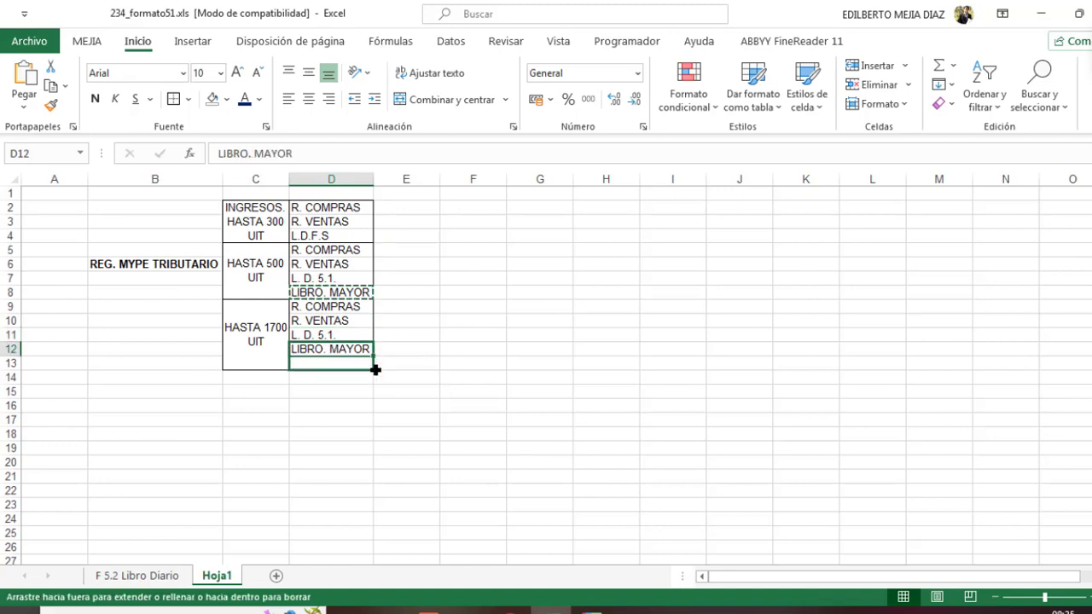
drag(375, 360, 375, 367)
click(346, 363)
text(L. )
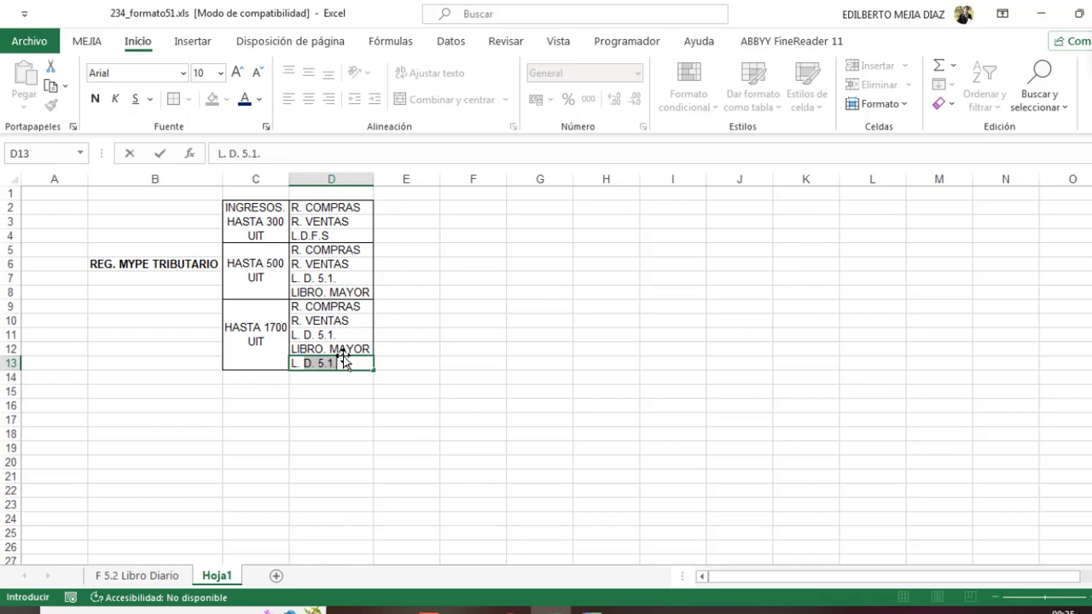
text(INV. Y )
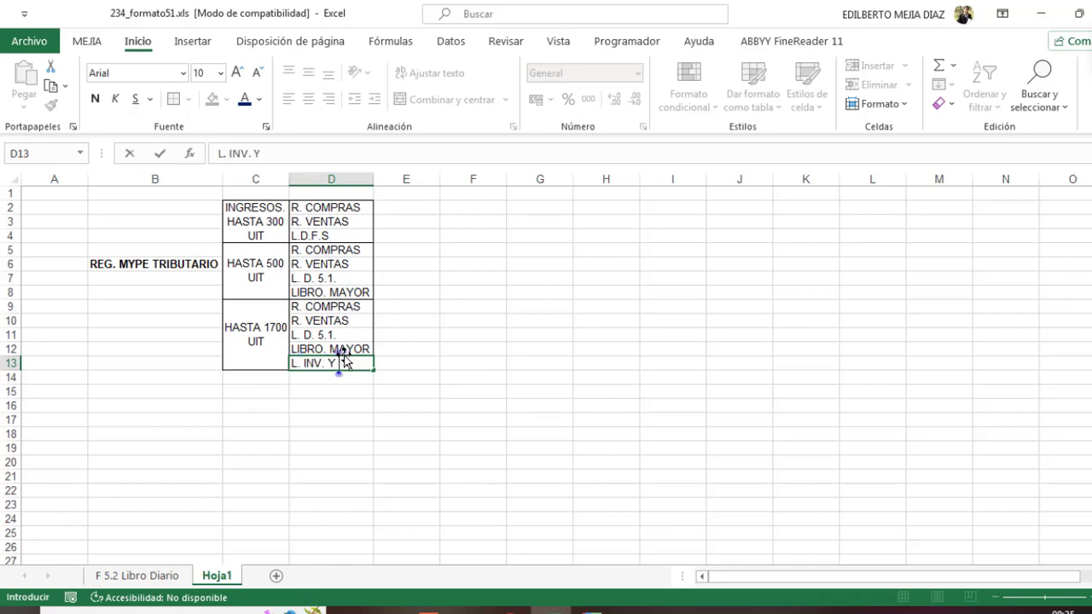
text(BALANCES)
key(Return)
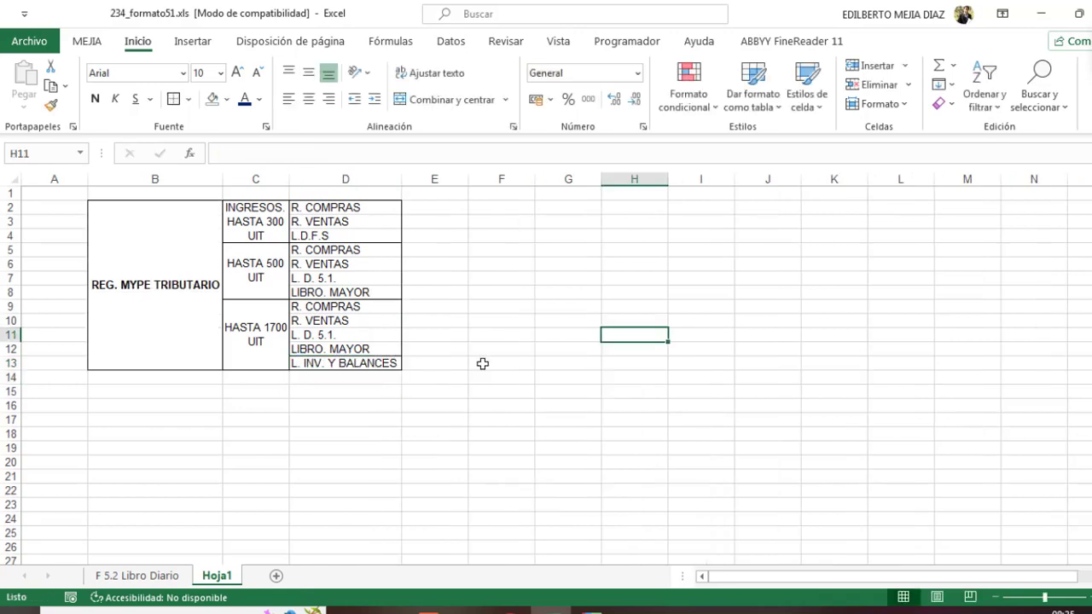
Fill the 300 UIT tier and the L.D.F.S cell yellow
click(309, 235)
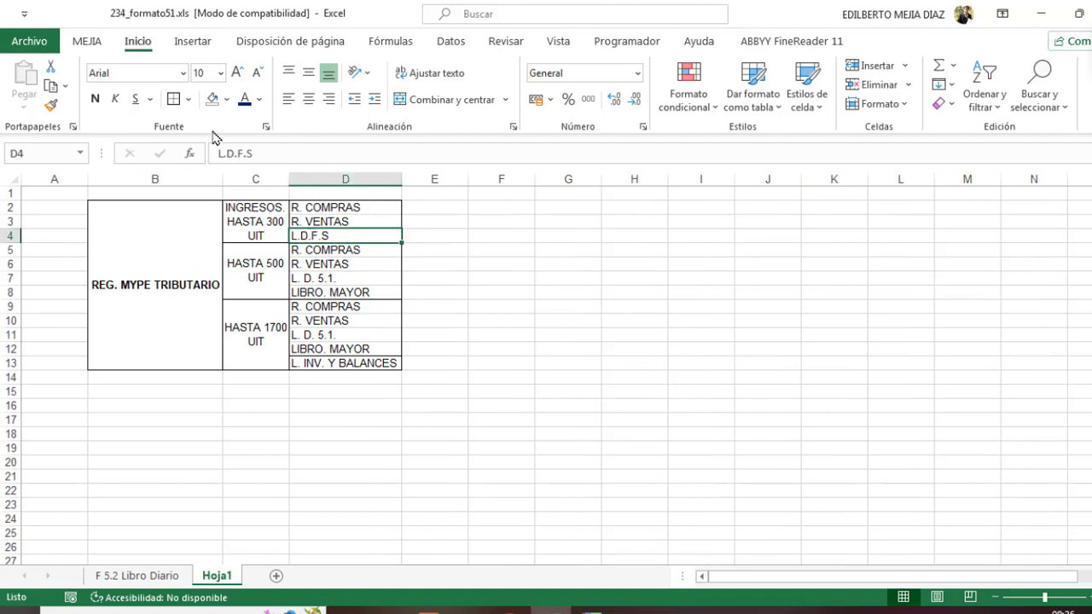
click(226, 99)
click(249, 254)
click(499, 292)
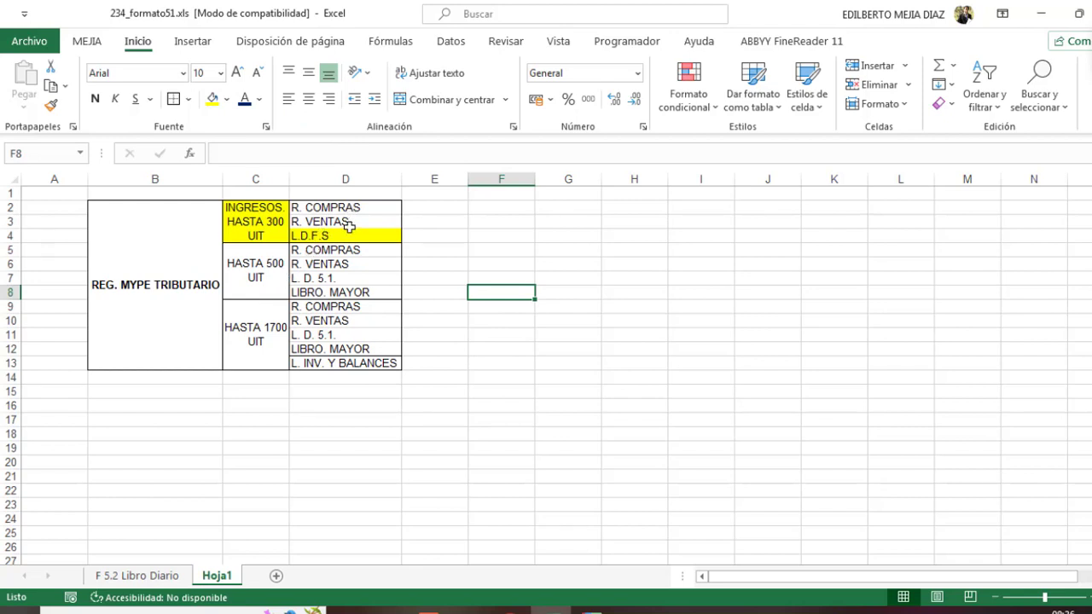
Make the L.D.F.S text in D4 bold and red
click(354, 234)
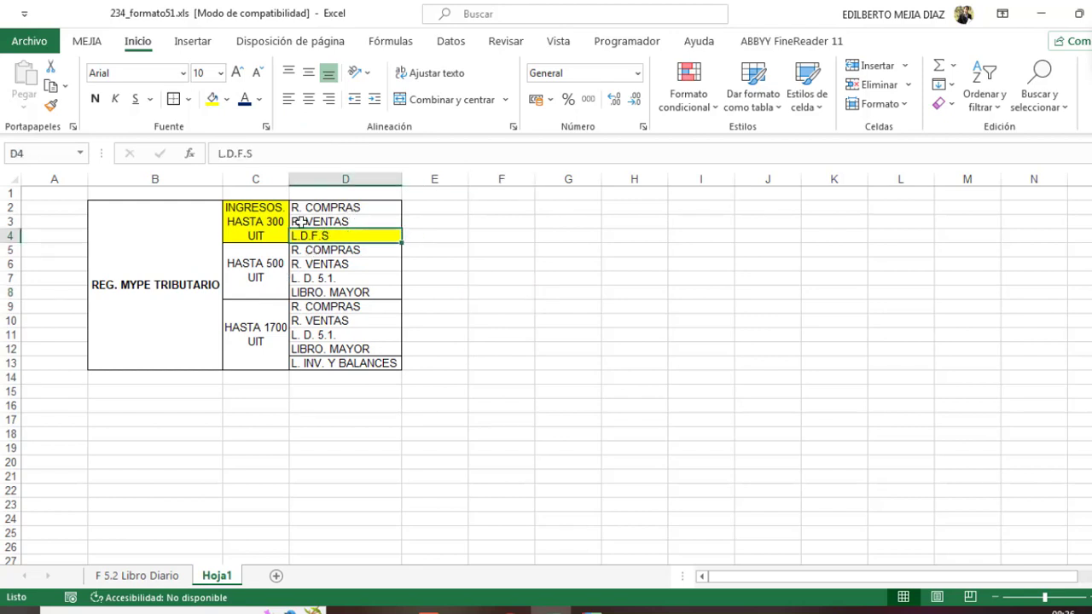
click(95, 100)
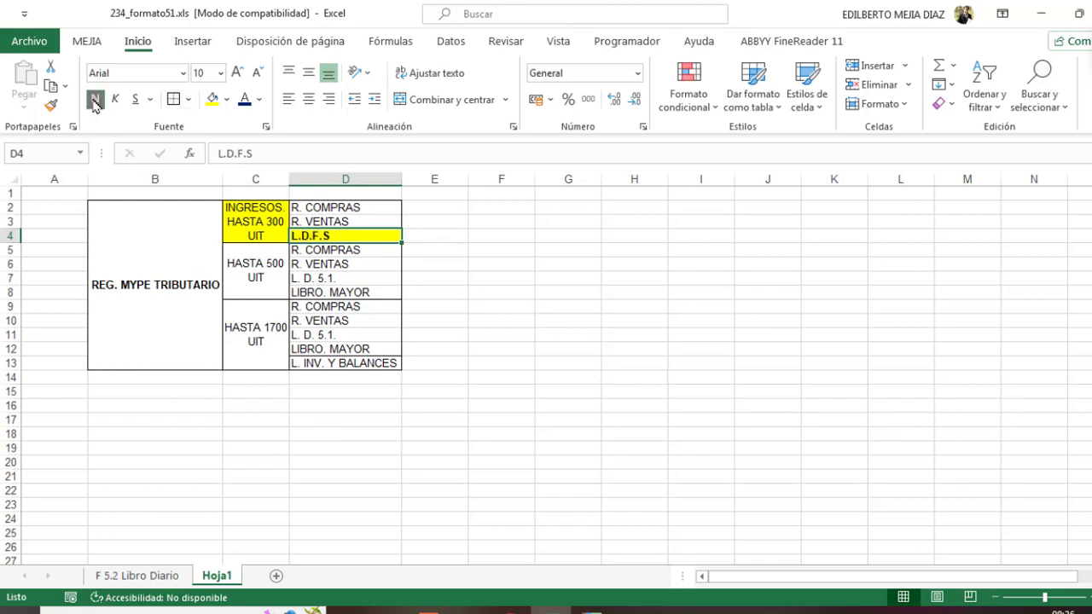
click(259, 99)
click(258, 281)
click(642, 307)
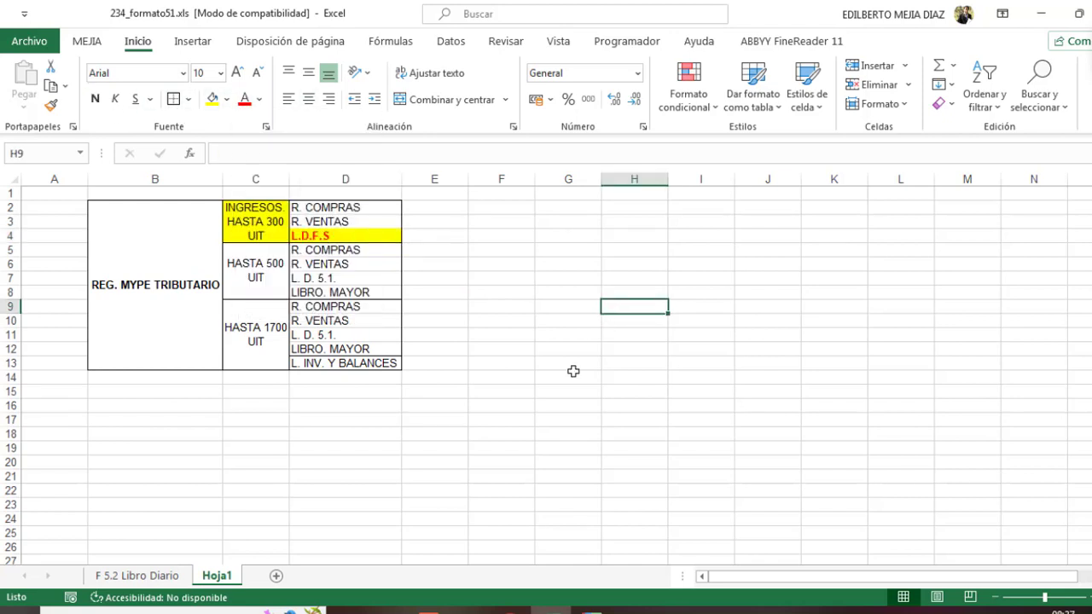
click(510, 609)
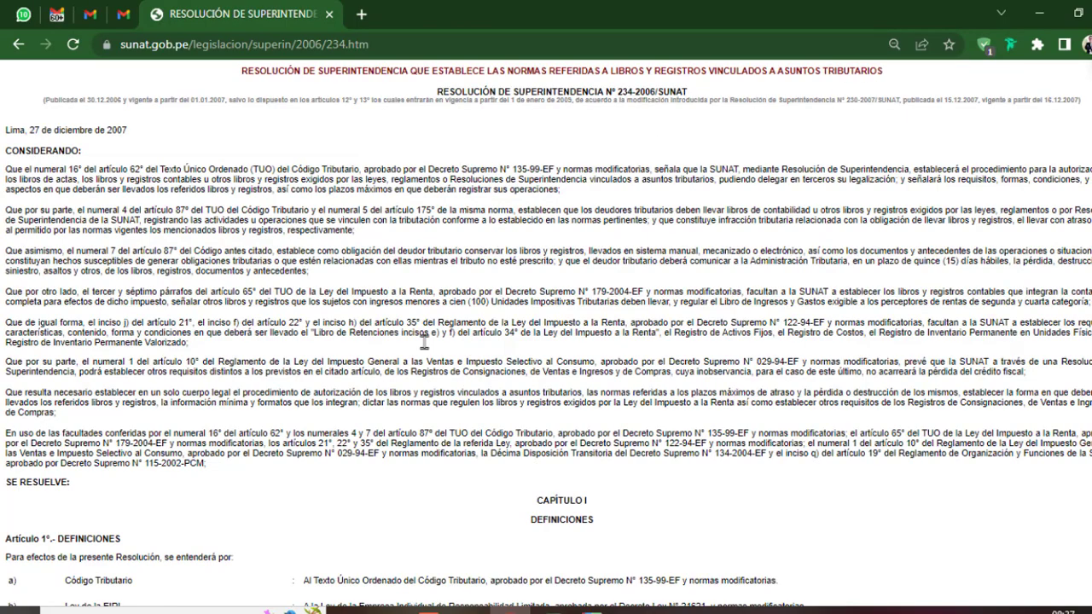
Scroll to Artículo 6° and highlight its requirements, ending on 'Tres (3) dígitos como mínimo'
scroll(390, 383, down, 7)
scroll(366, 378, down, 2)
scroll(333, 394, down, 4)
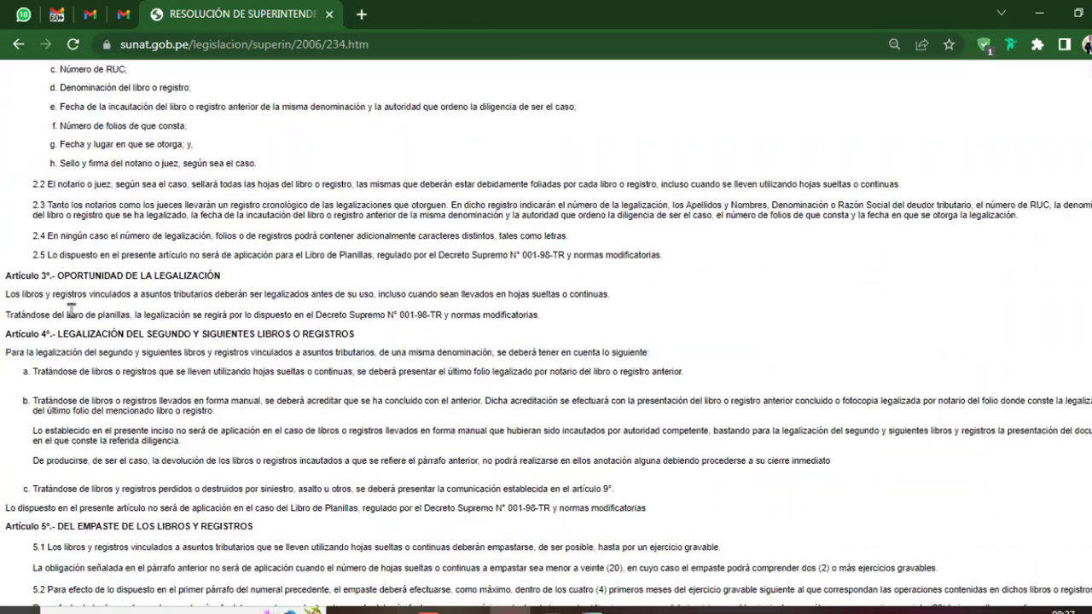
scroll(72, 311, down, 1)
scroll(72, 388, down, 2)
scroll(73, 388, down, 2)
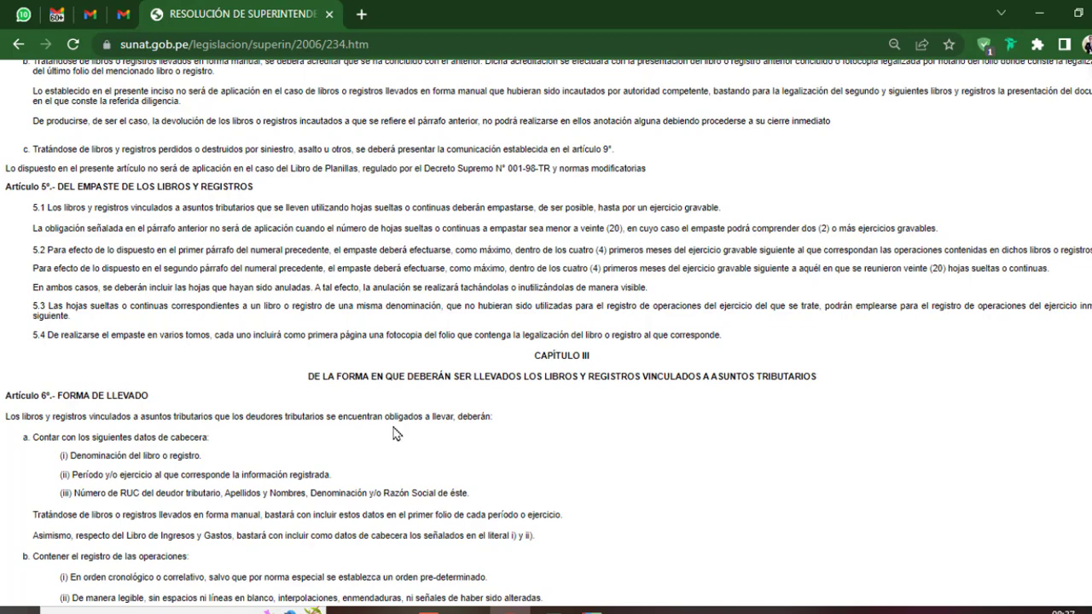
drag(495, 416, 440, 416)
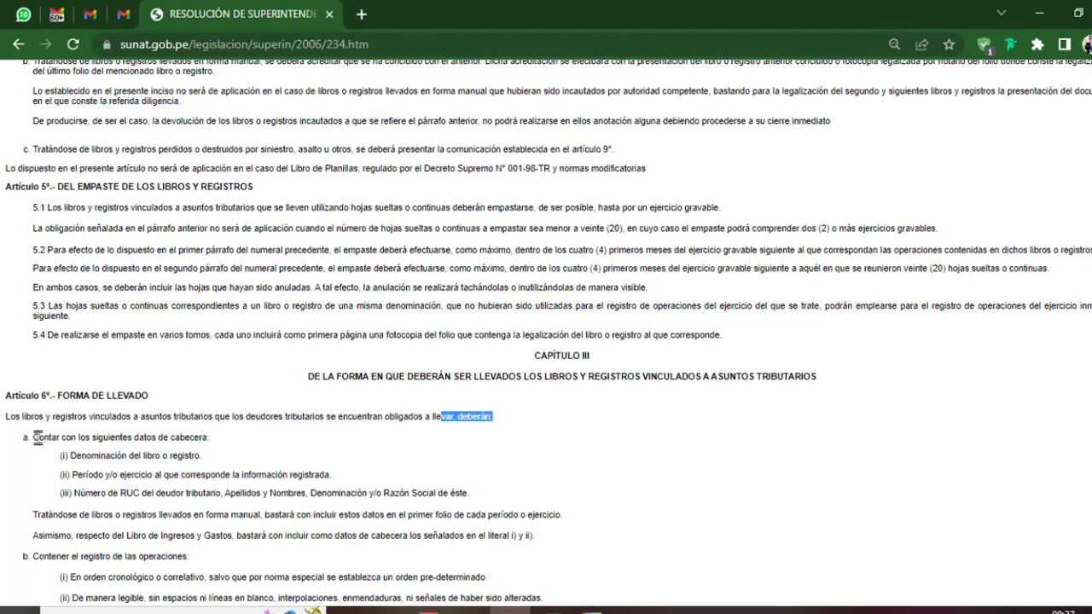
drag(210, 437, 44, 439)
scroll(102, 409, down, 4)
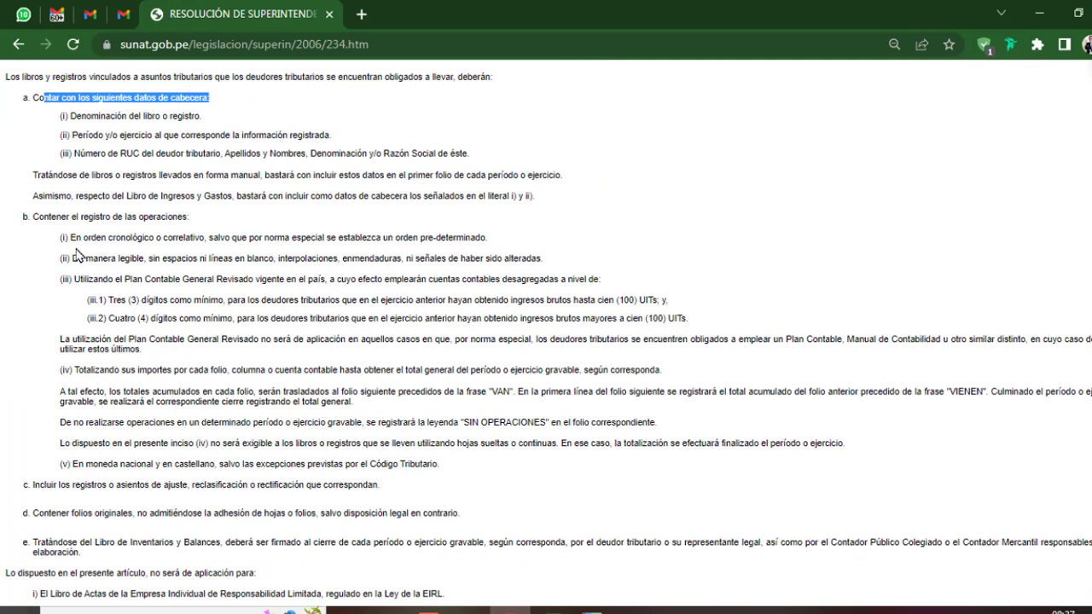
drag(190, 218, 39, 219)
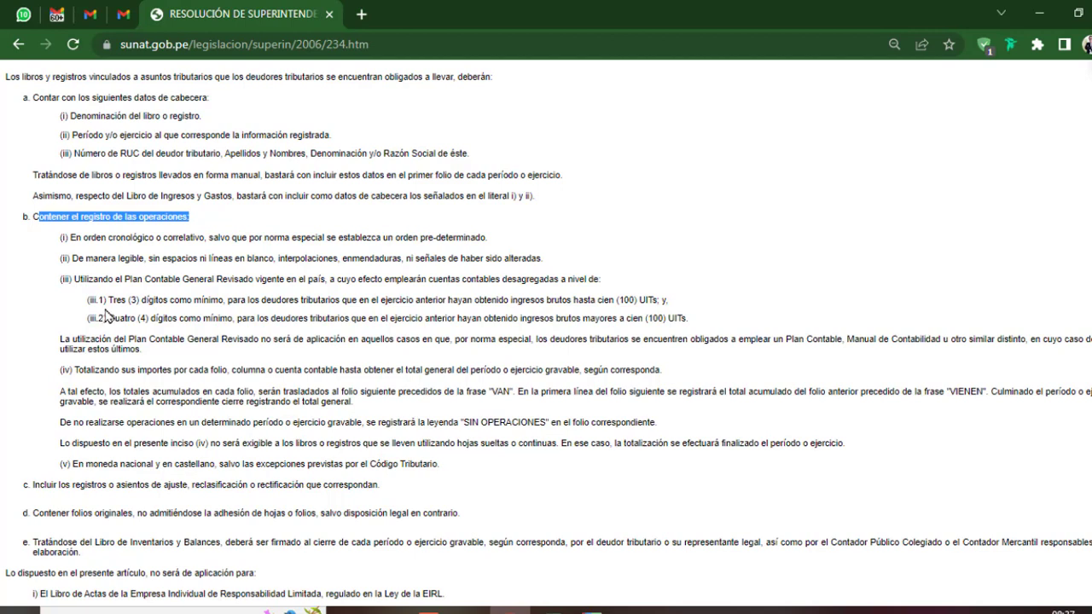
drag(110, 301, 228, 299)
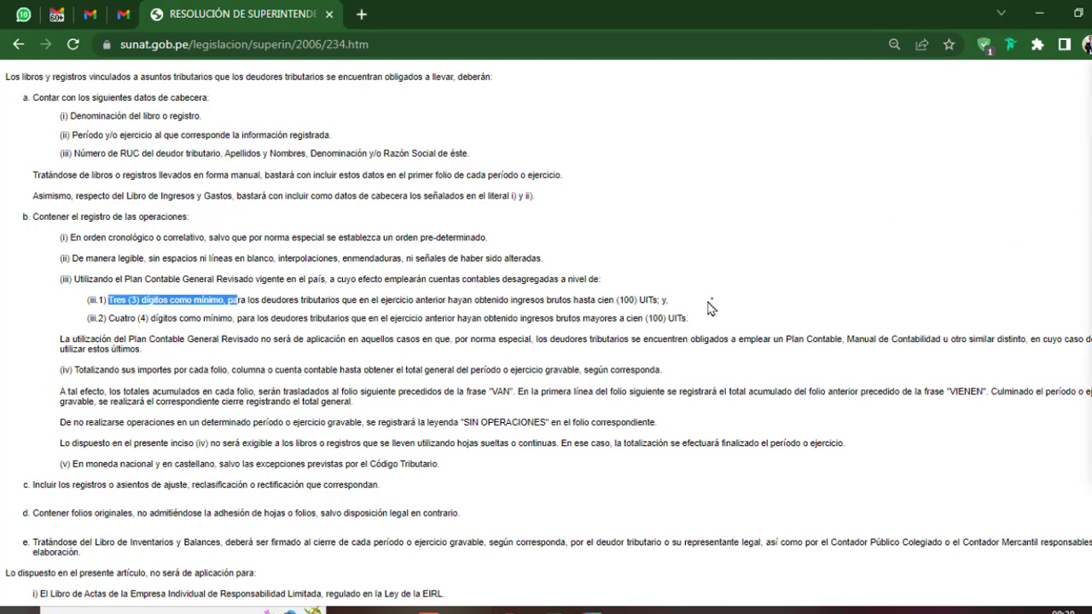
Ink an arrow with 3D beside item iii.1 and 4D beside the four-digit rule
drag(673, 298, 718, 240)
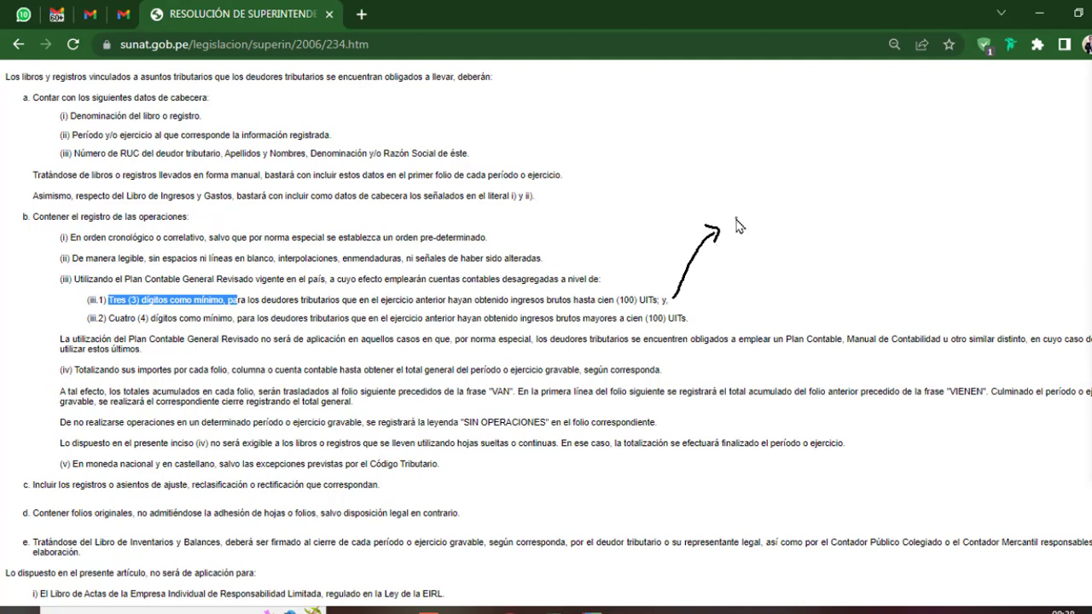
mouse_move(740, 213)
mouse_down()
mouse_move(742, 231)
mouse_move(782, 223)
mouse_move(767, 232)
mouse_up()
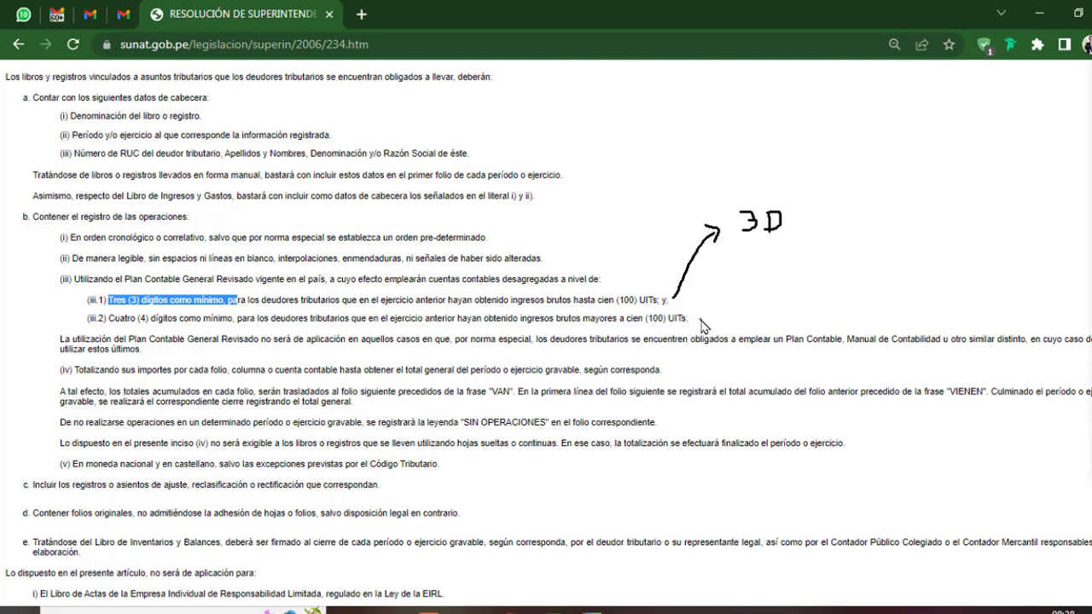
mouse_move(699, 315)
mouse_down()
mouse_move(738, 300)
mouse_move(730, 309)
mouse_move(771, 305)
mouse_up()
click(752, 289)
drag(772, 288, 772, 306)
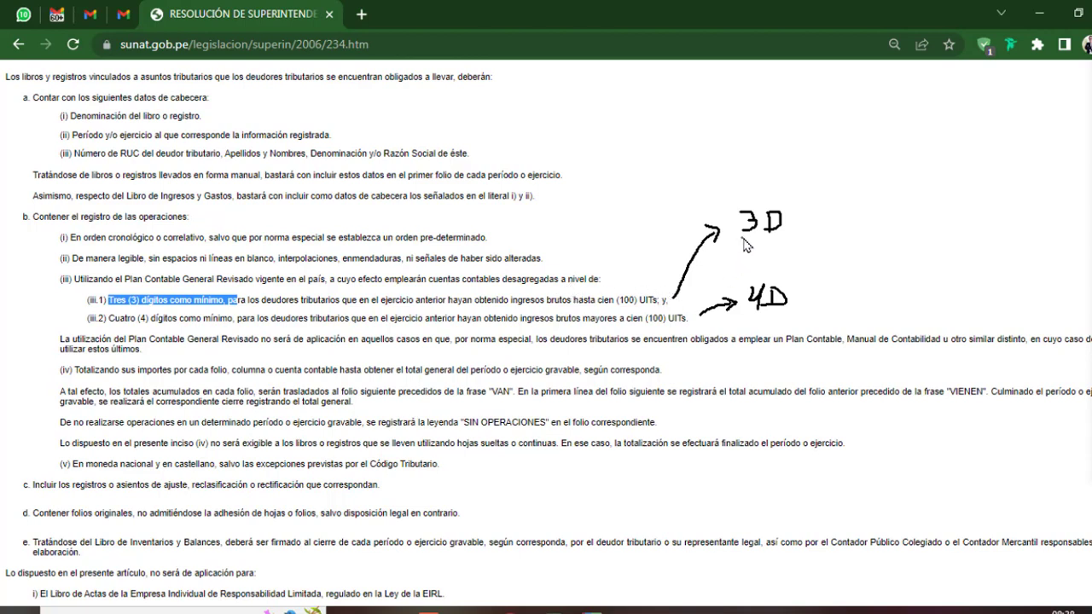
Underline 3D, draw arrows pointing at 3D and 4D, then clear the ink
drag(744, 239, 778, 240)
mouse_move(803, 172)
mouse_down()
mouse_move(787, 194)
mouse_move(803, 195)
mouse_up()
mouse_move(811, 265)
mouse_down()
mouse_move(796, 294)
mouse_move(813, 290)
mouse_up()
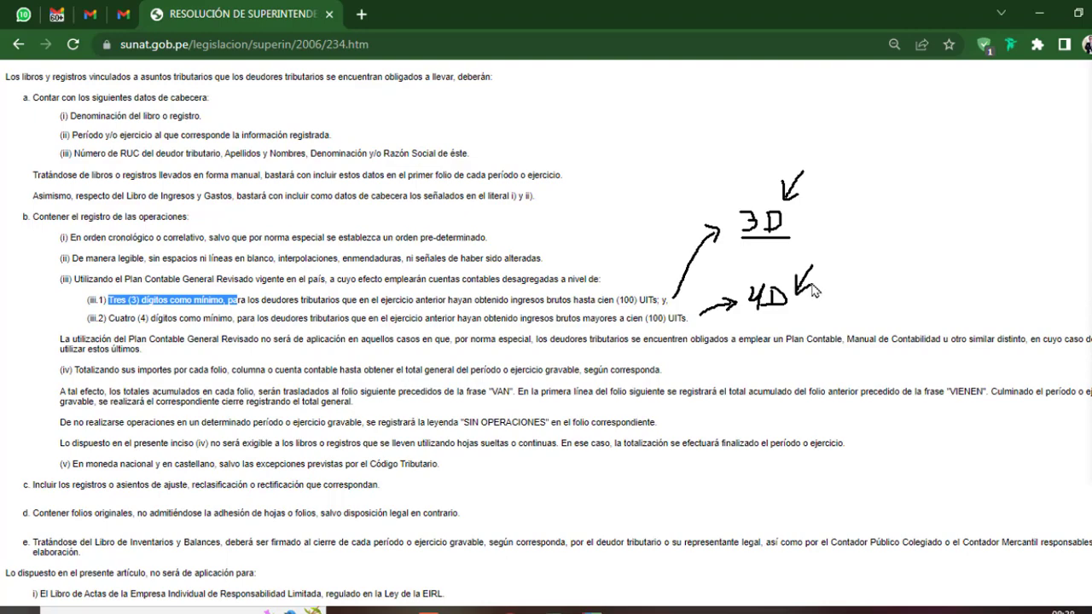
key(Escape)
click(552, 610)
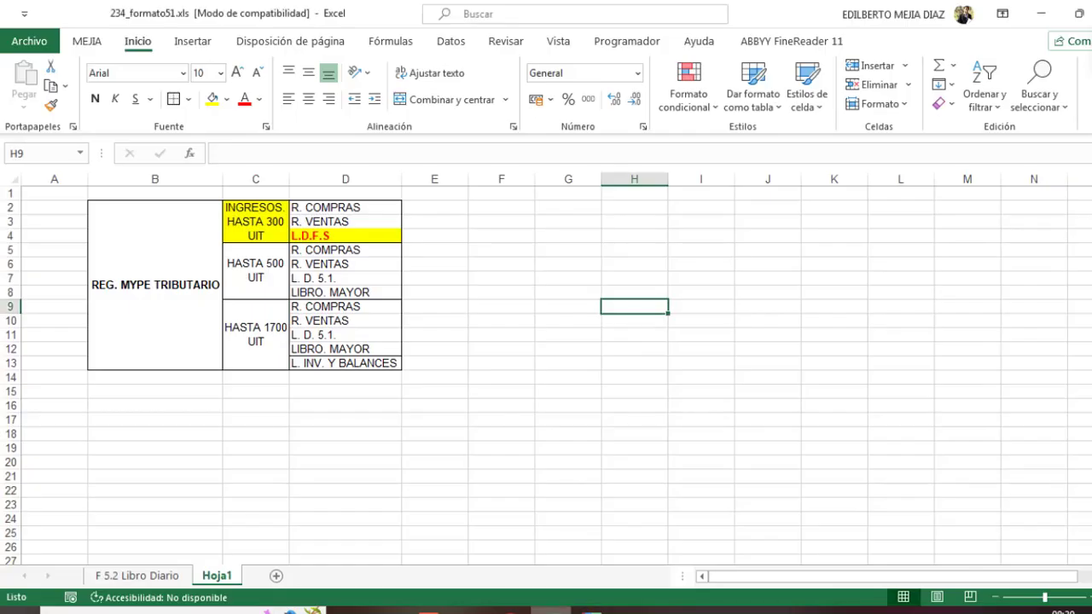
click(396, 466)
click(128, 576)
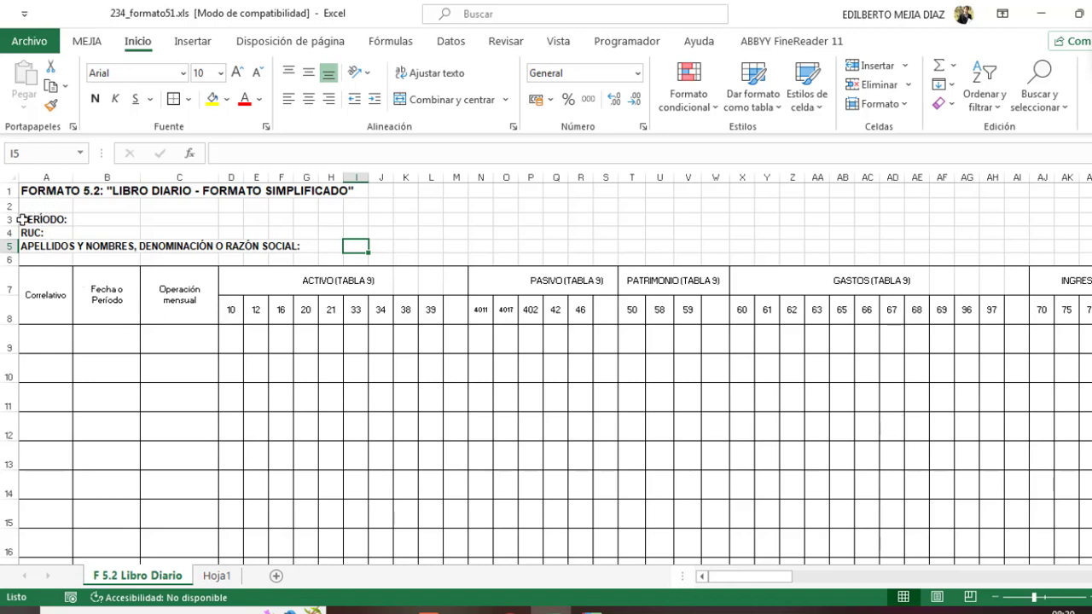
click(88, 219)
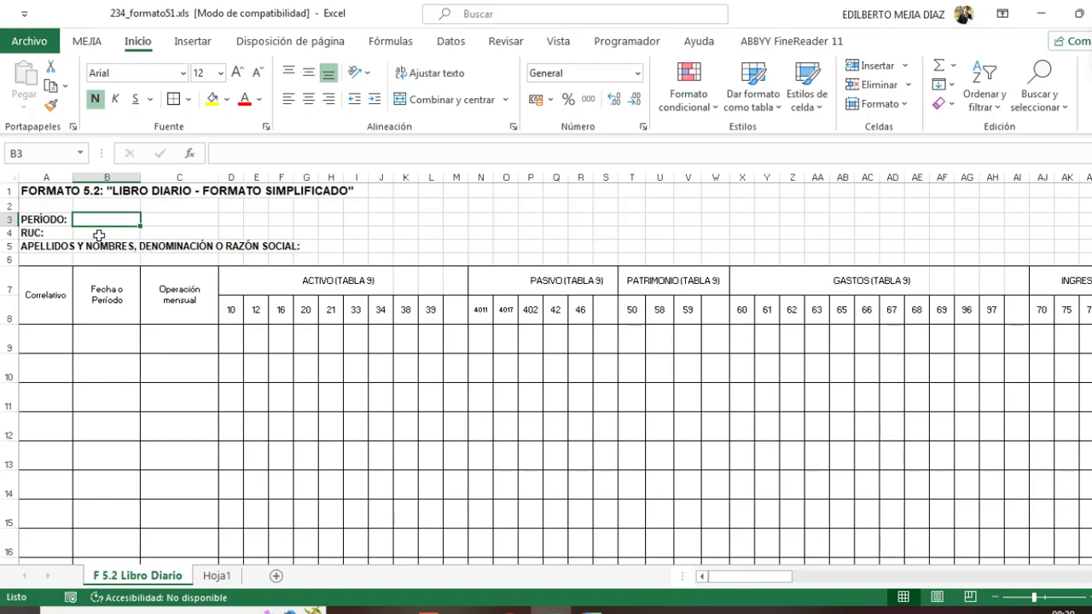
click(96, 233)
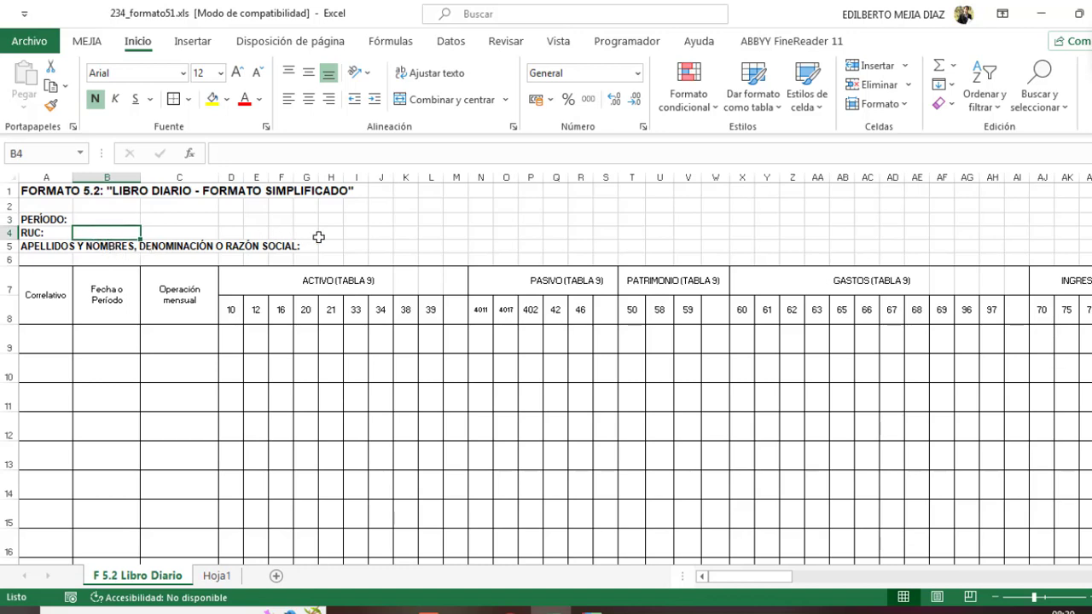
click(344, 246)
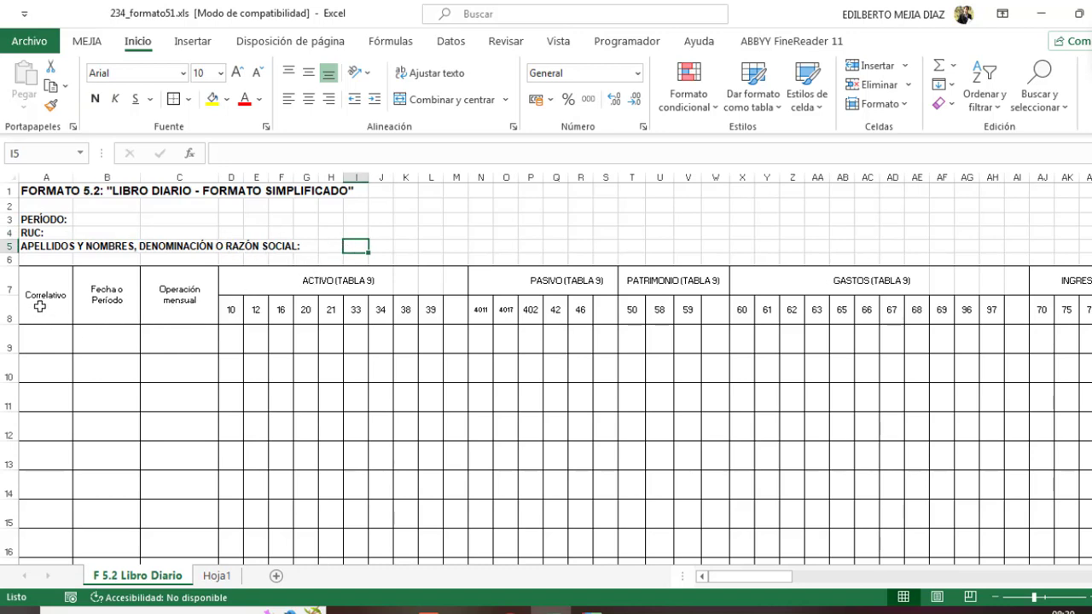
drag(36, 295, 49, 461)
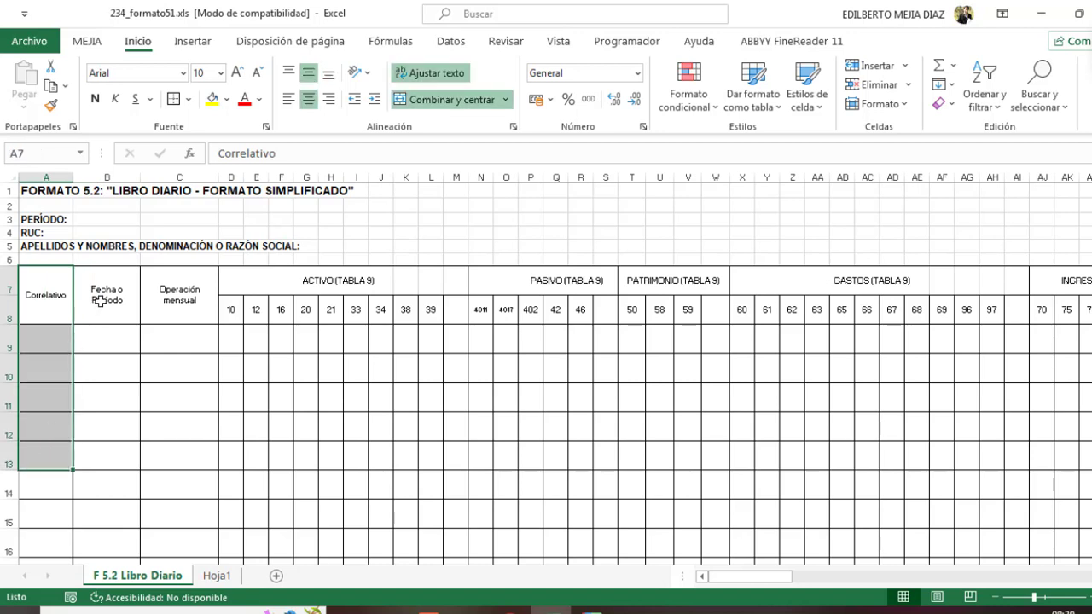
drag(107, 293, 112, 409)
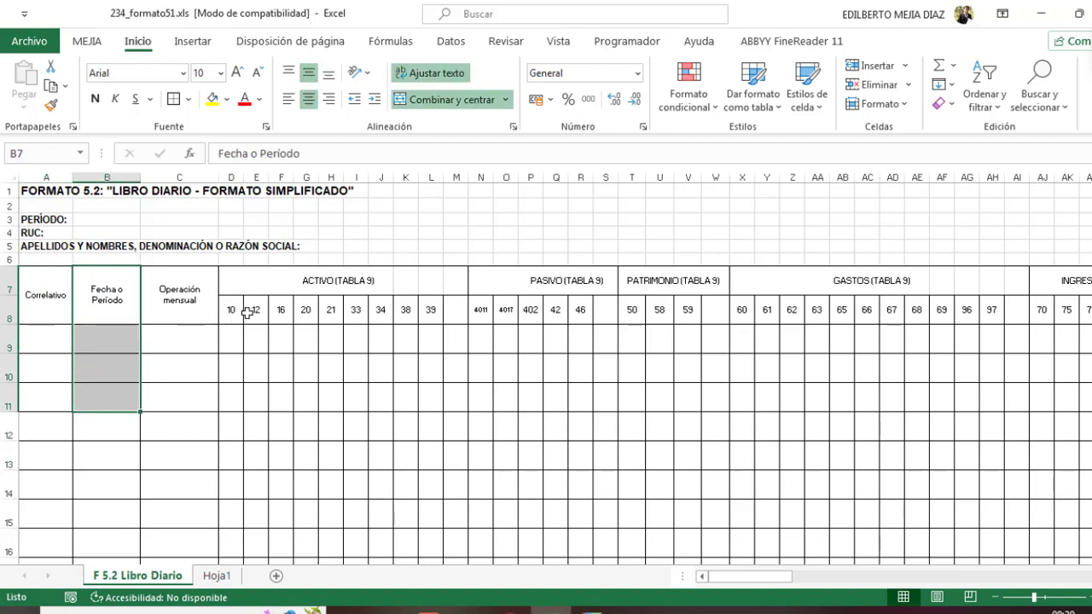
drag(235, 312, 636, 313)
key(ctrl+v)
key(ctrl+v)
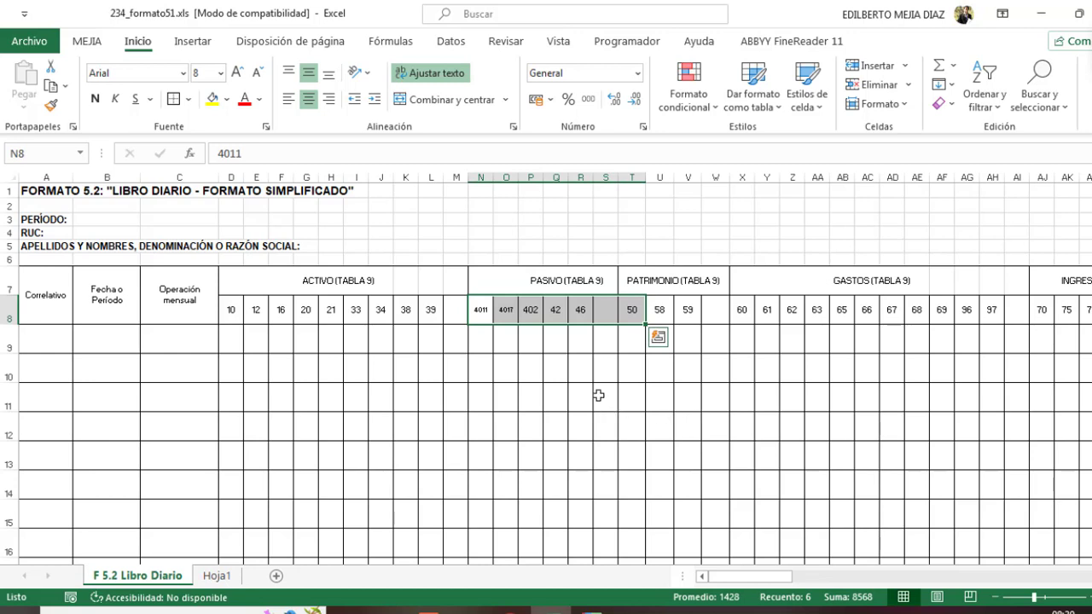
key(Escape)
click(169, 332)
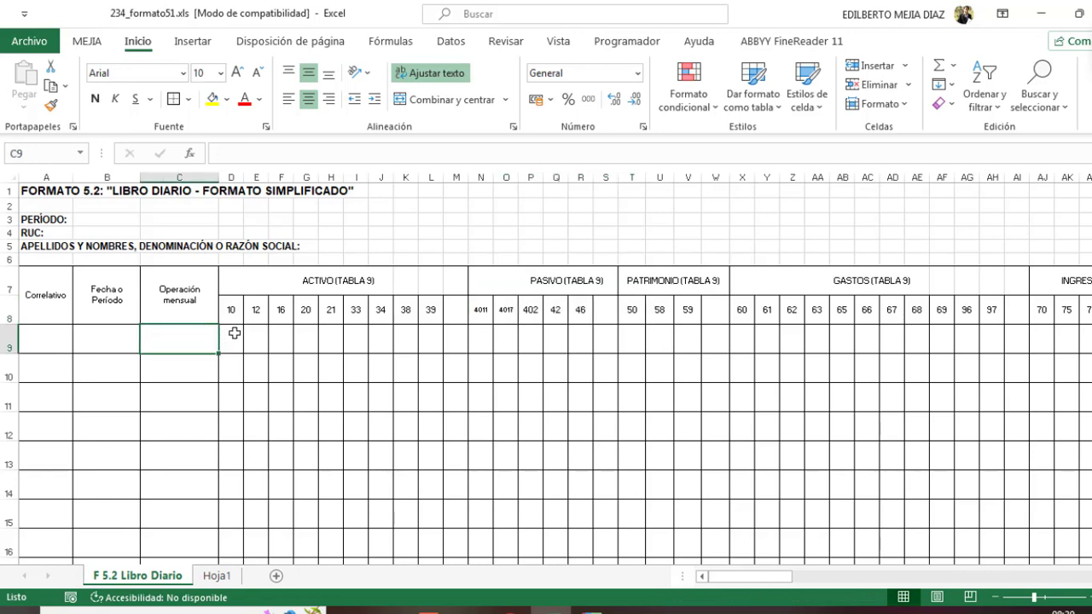
drag(234, 333, 948, 342)
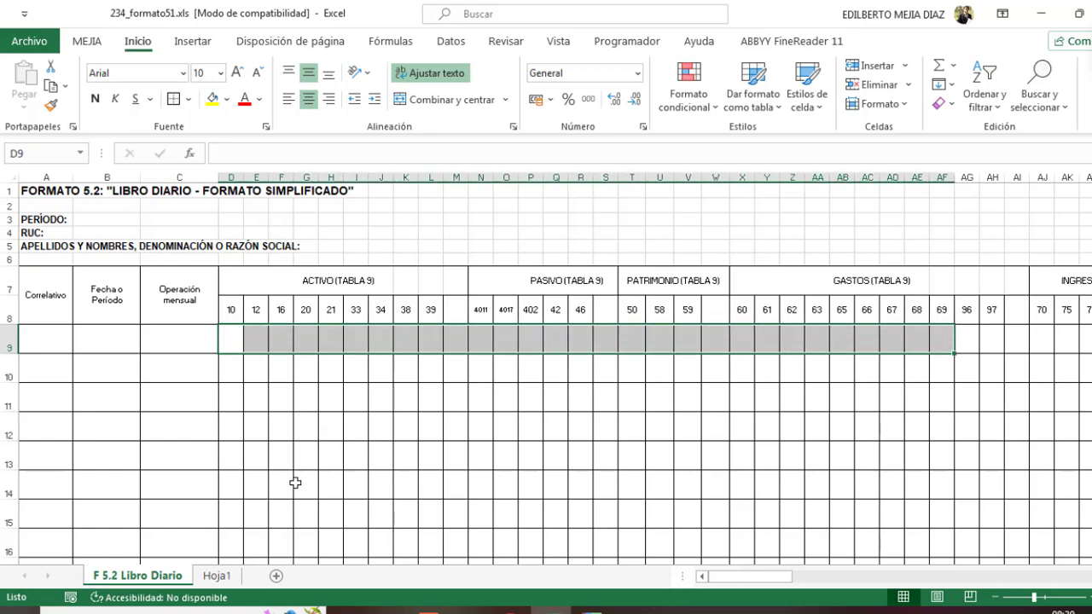
click(218, 576)
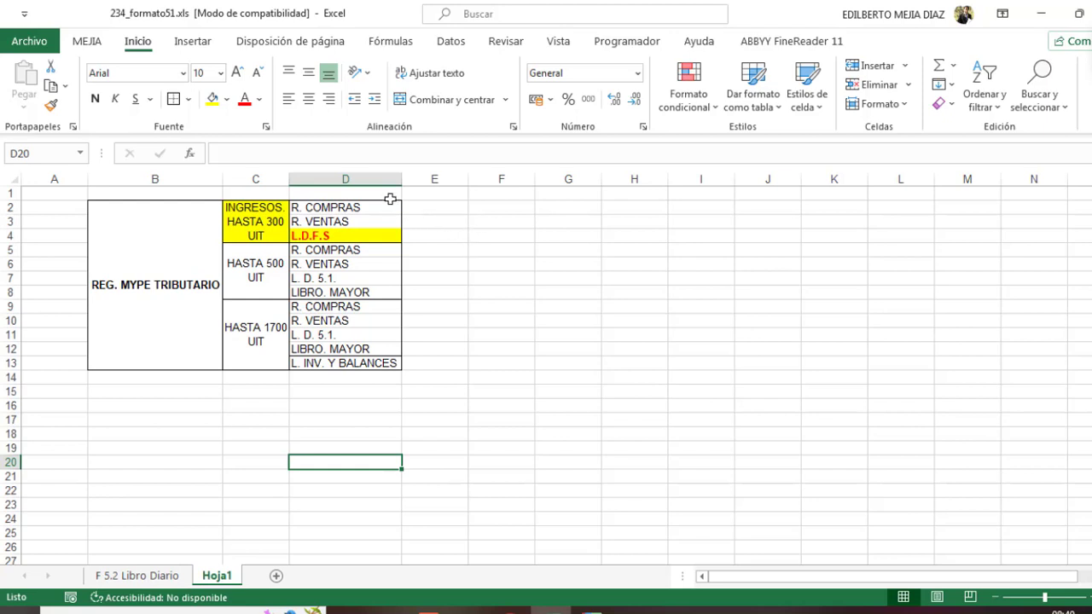
Draw a T-shaped border outline in the empty area right of the table
scroll(406, 182, right, 2)
click(282, 209)
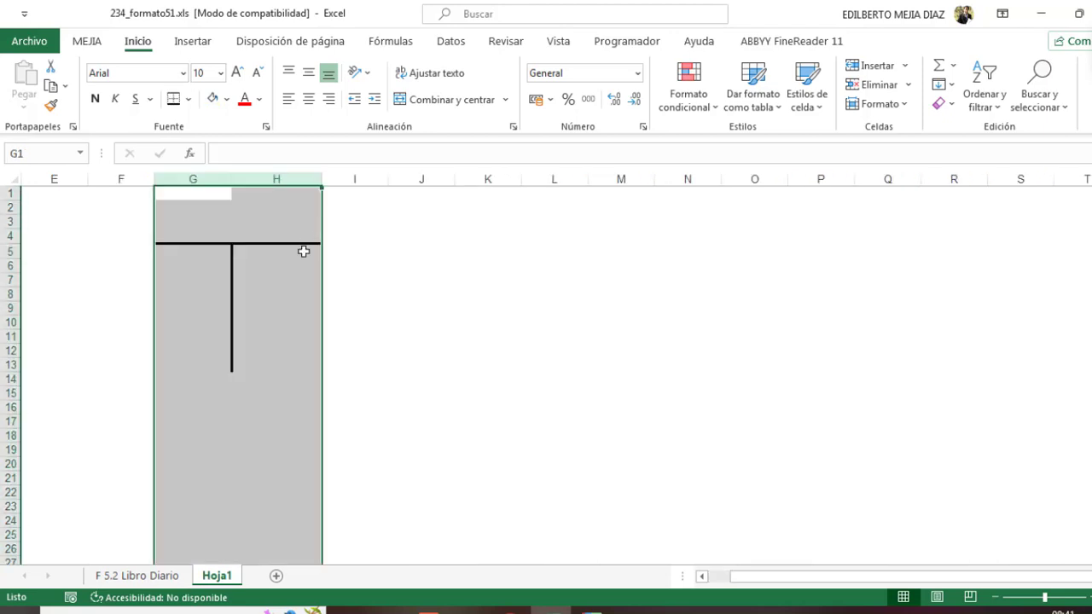
click(357, 306)
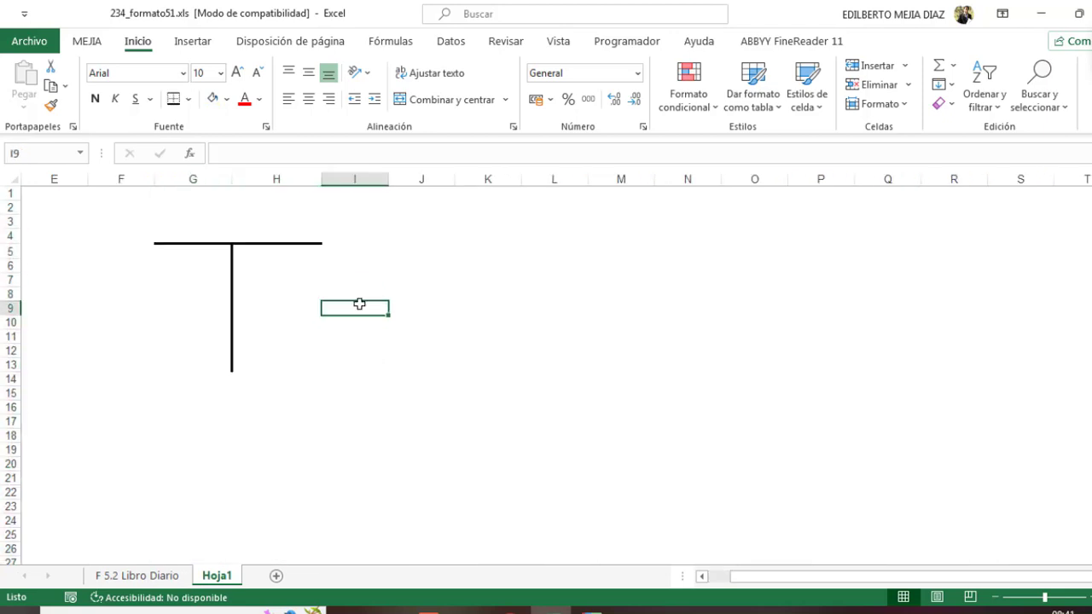
Head the T-account with DEBE in G4 and HABER in H4
click(195, 236)
text(D)
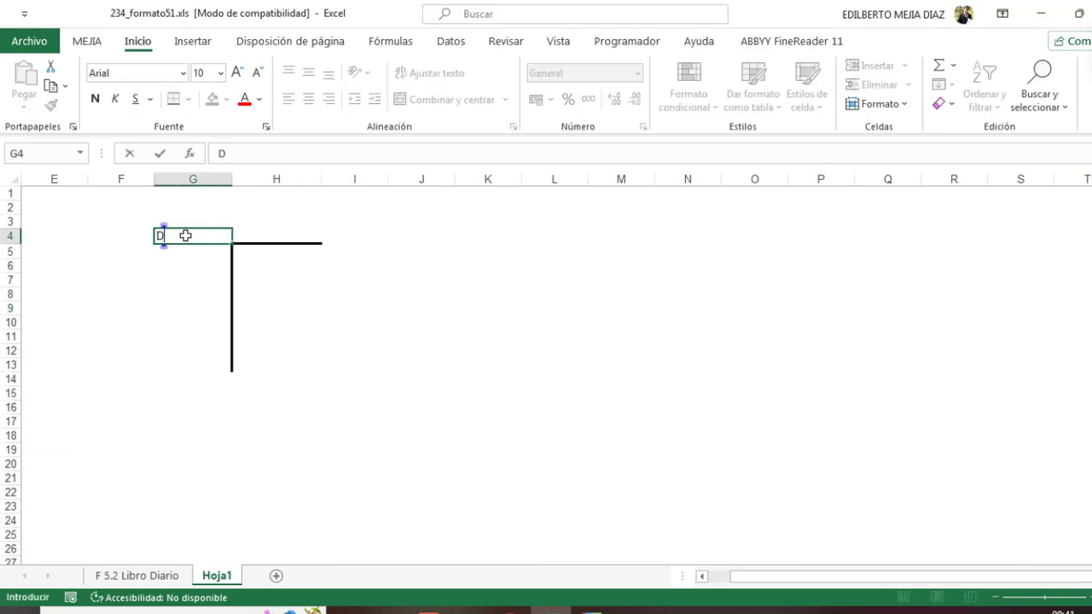
text(EBE)
key(Tab)
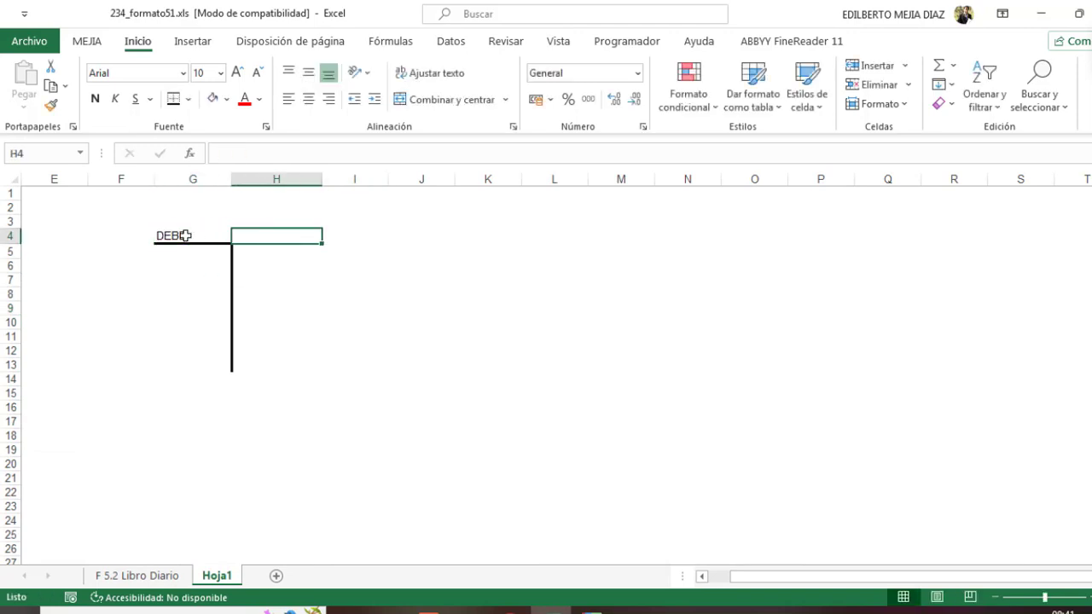
text(HA)
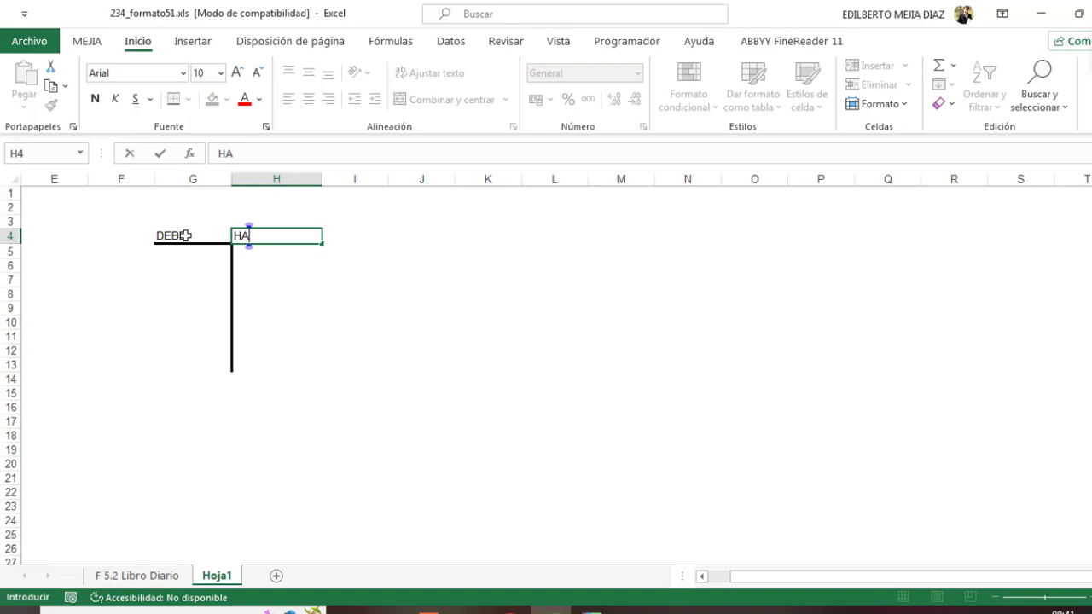
text(BER)
key(Return)
key(Return)
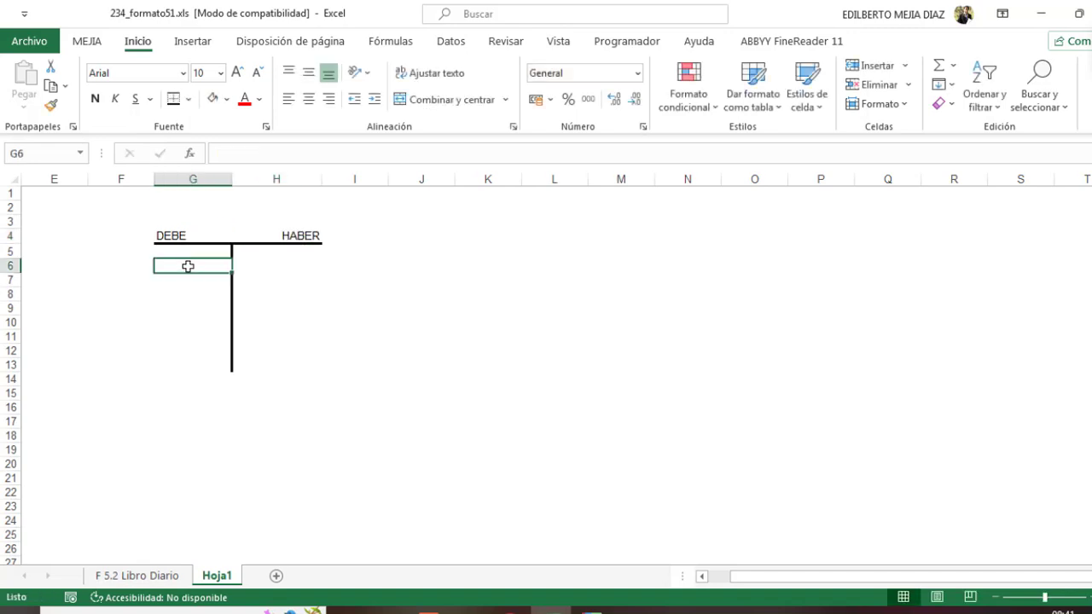
Enter entries 1, 2, 3 under DEBE in G5:G7 and centre them
click(183, 253)
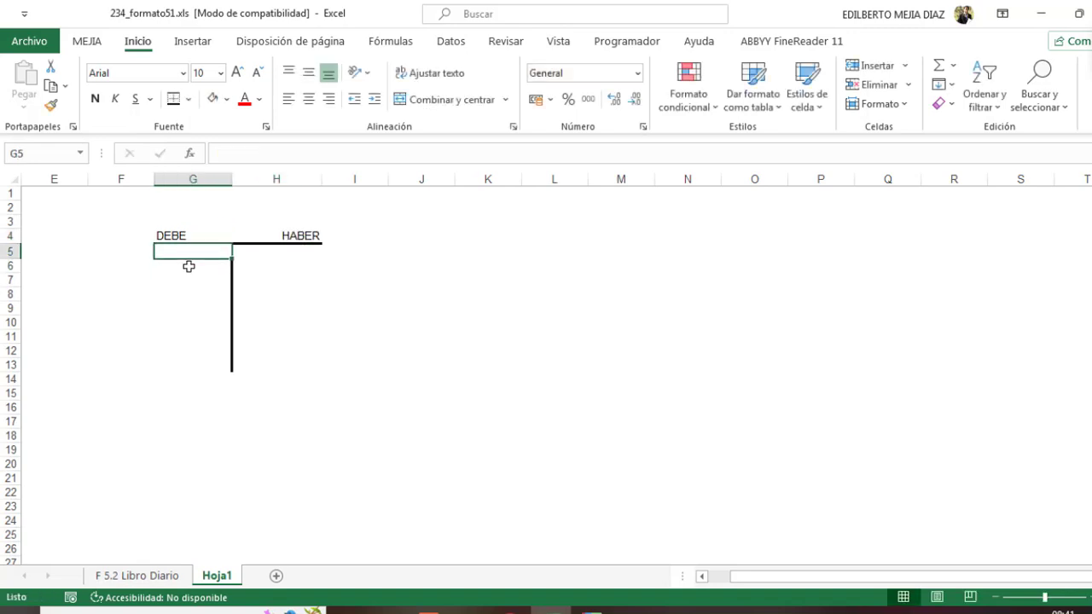
text(1)
key(Return)
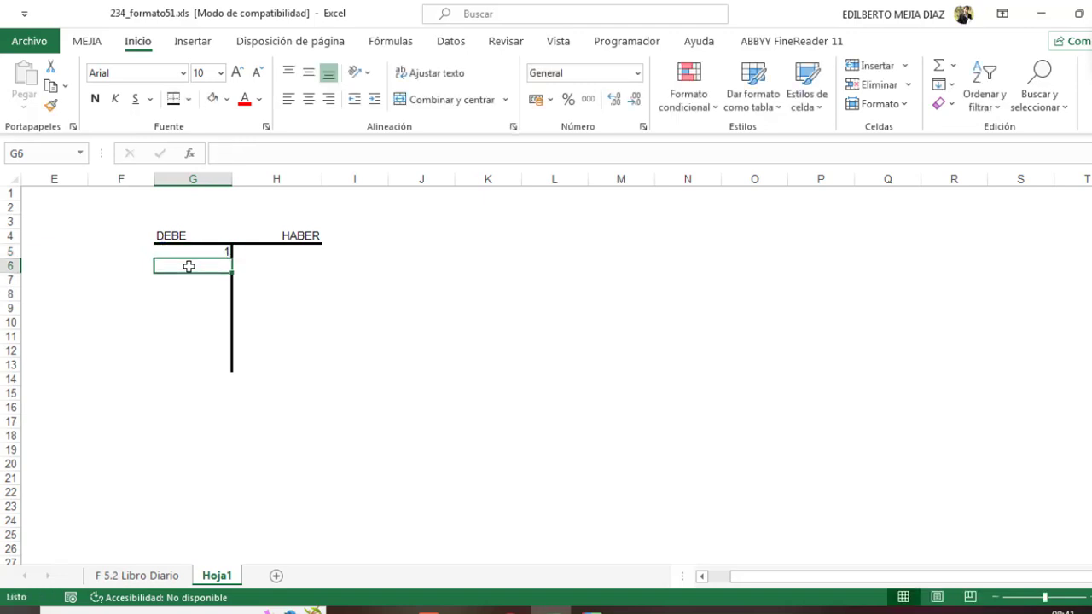
text(2)
key(Return)
text(3)
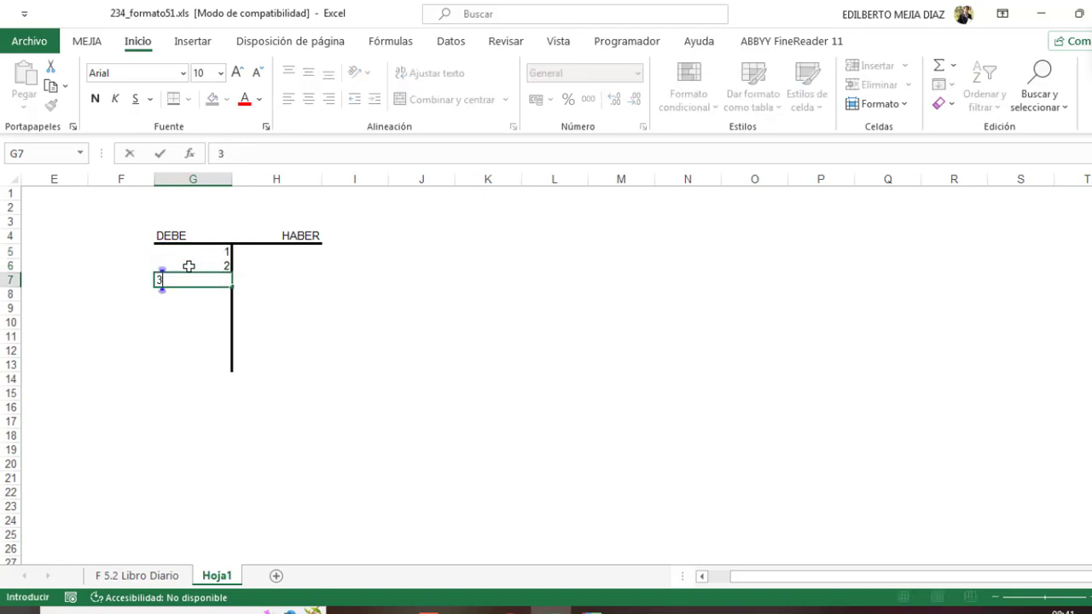
key(Return)
click(188, 266)
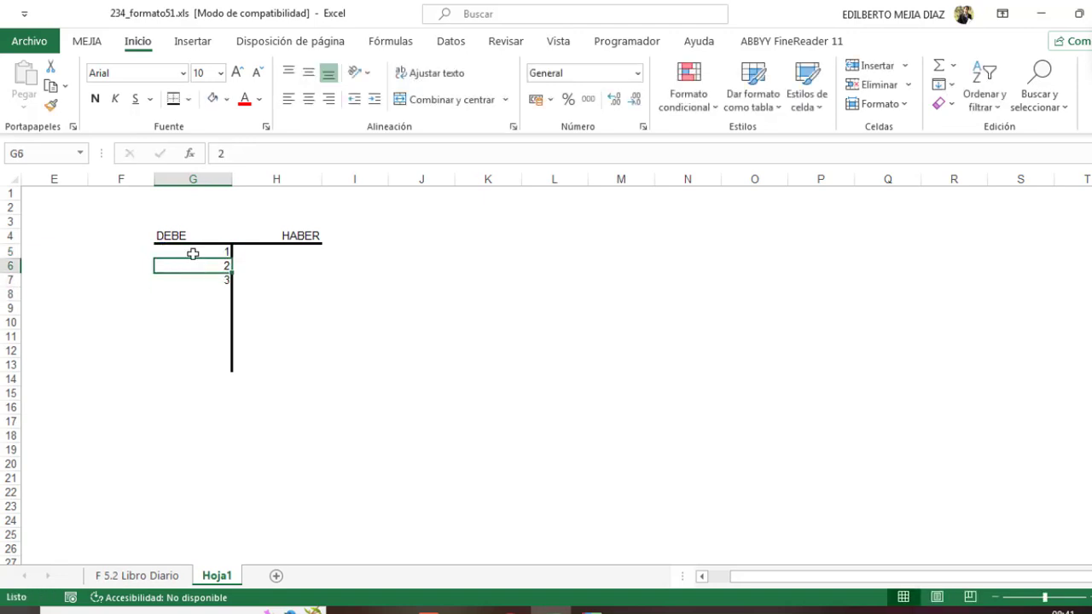
drag(192, 254, 192, 280)
click(309, 100)
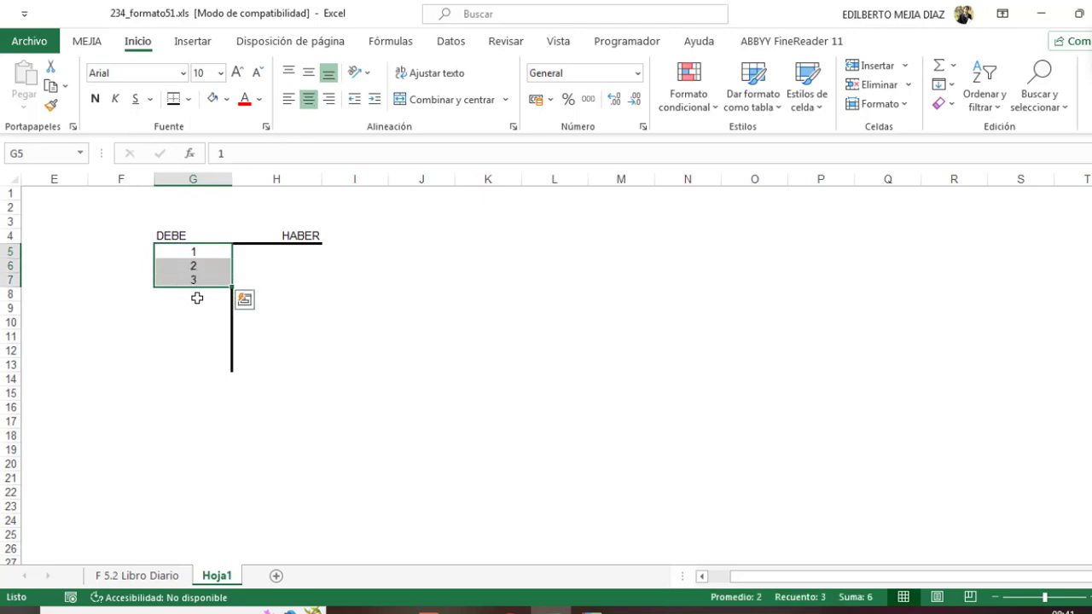
Put a + sign in G13 and select the DEBE and HABER cells for centring
click(194, 364)
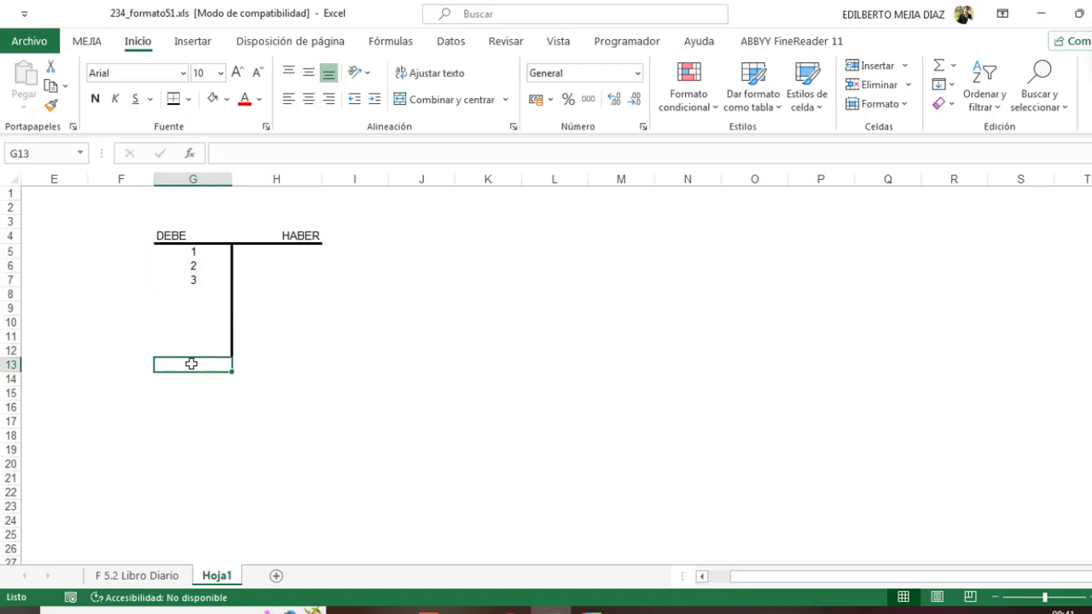
text(+)
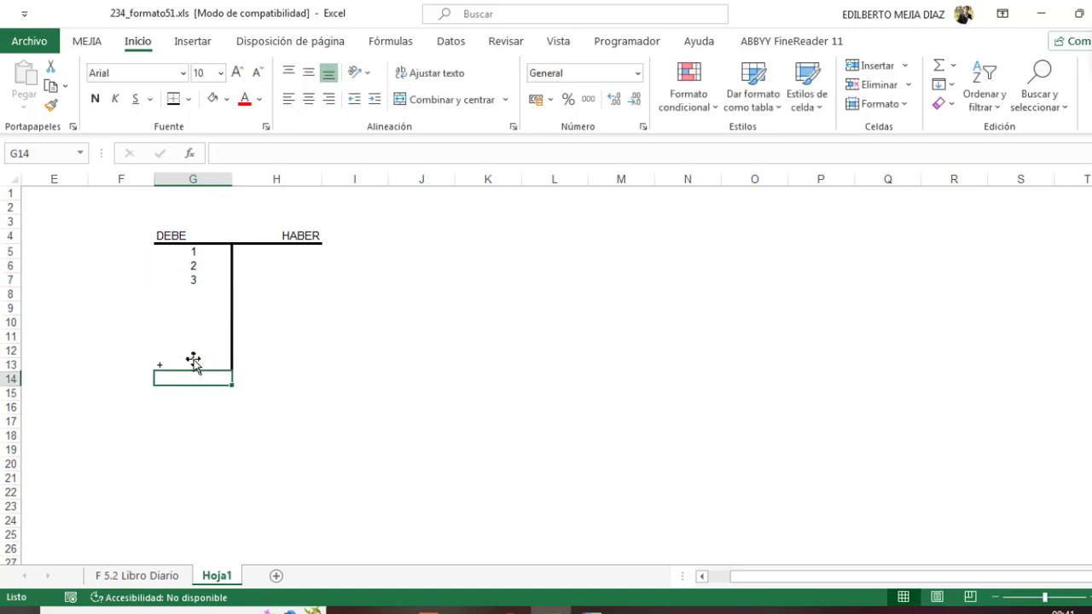
key(Return)
click(166, 365)
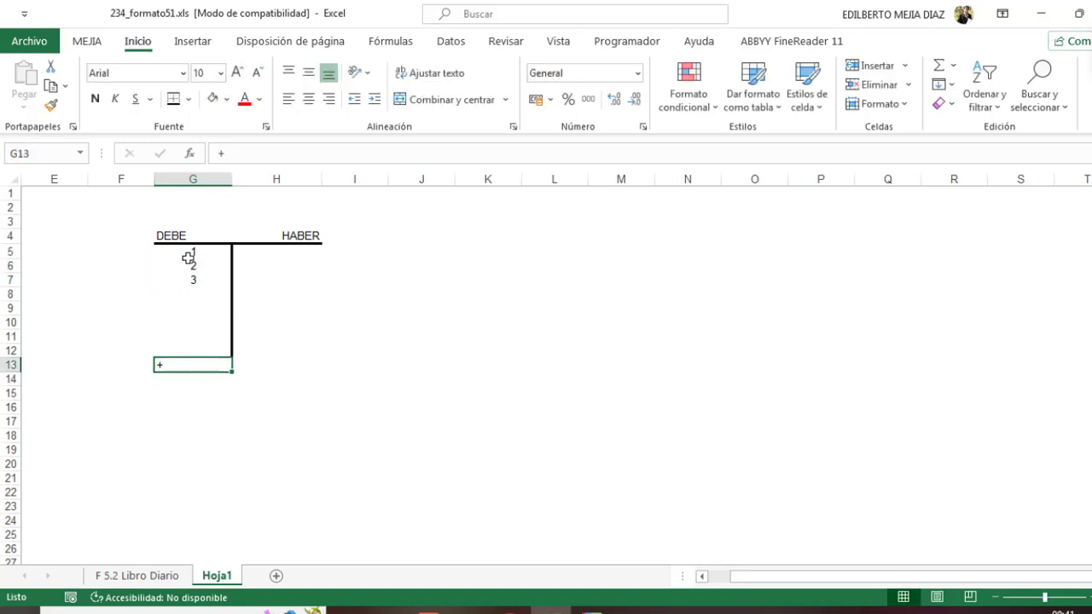
drag(188, 253, 188, 379)
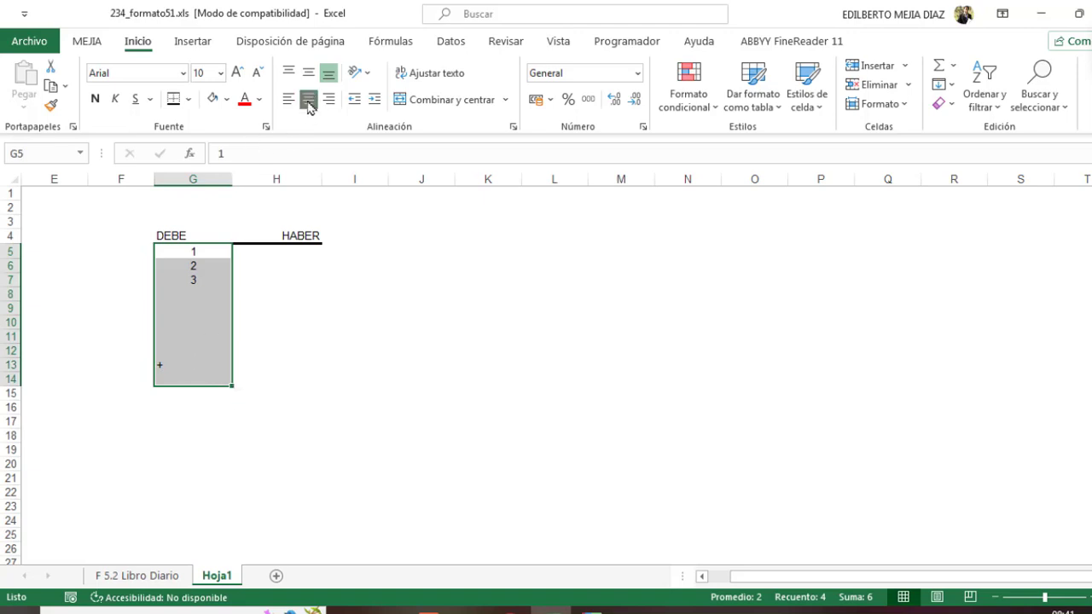
drag(278, 250, 290, 365)
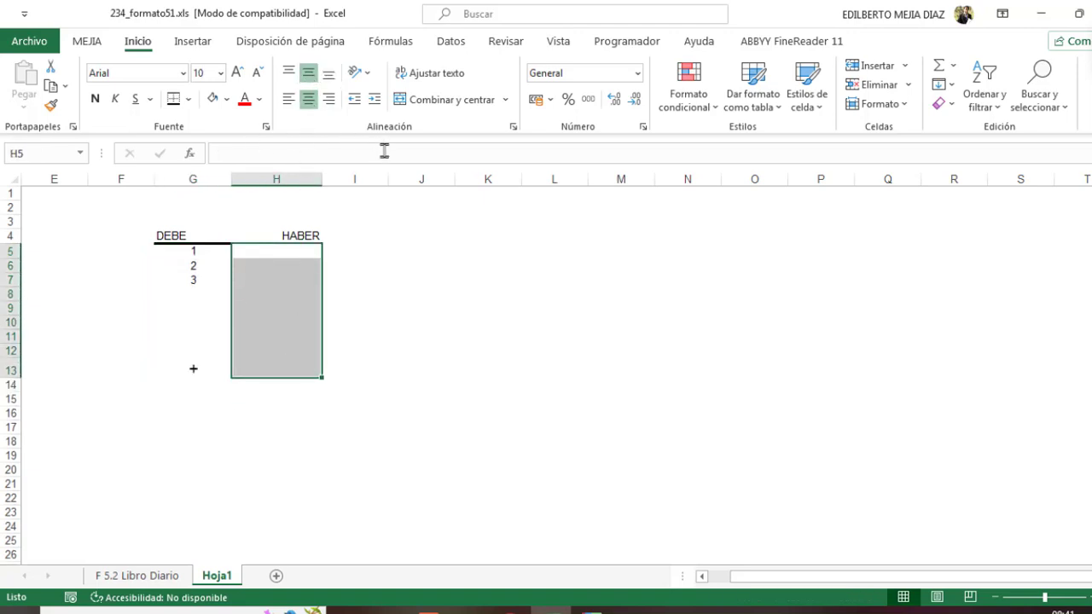
Put a + at the foot of HABER in H13, then entries 4 in H5 and 5 in H6
click(268, 371)
text(+)
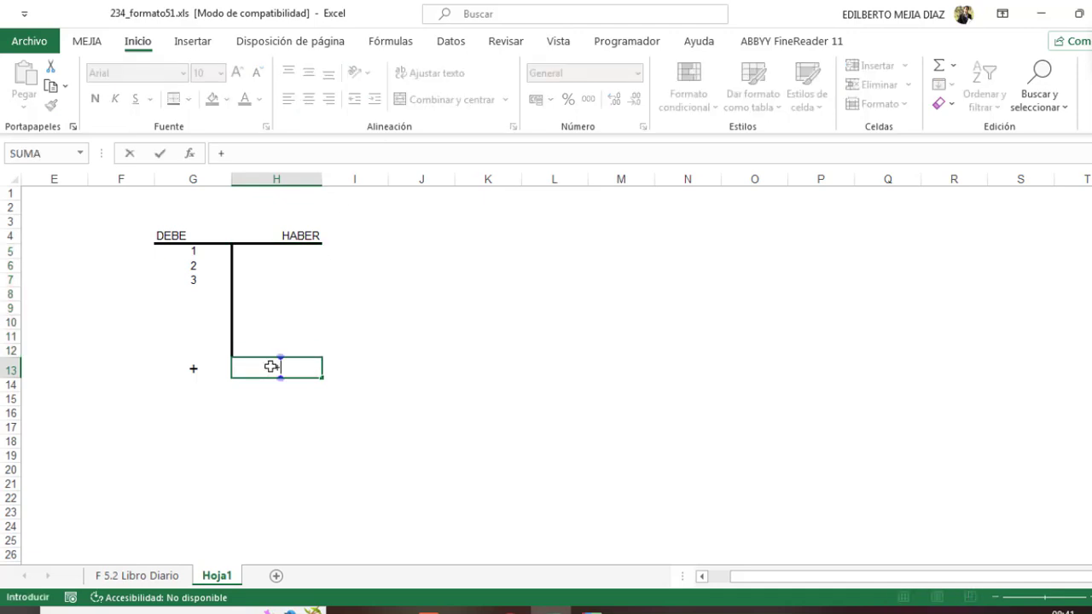
key(Return)
key(Return)
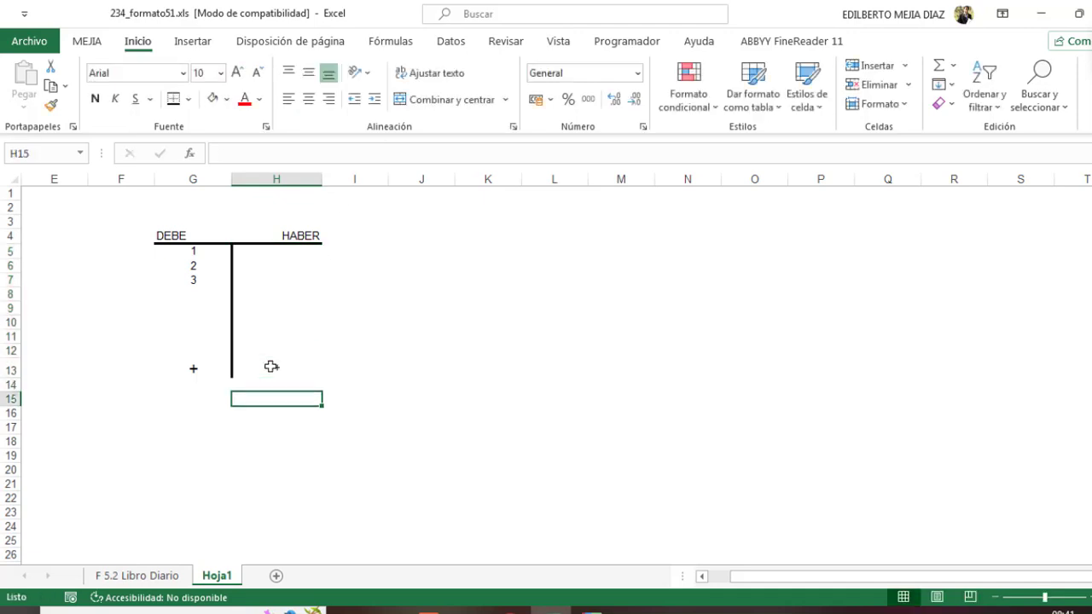
click(274, 250)
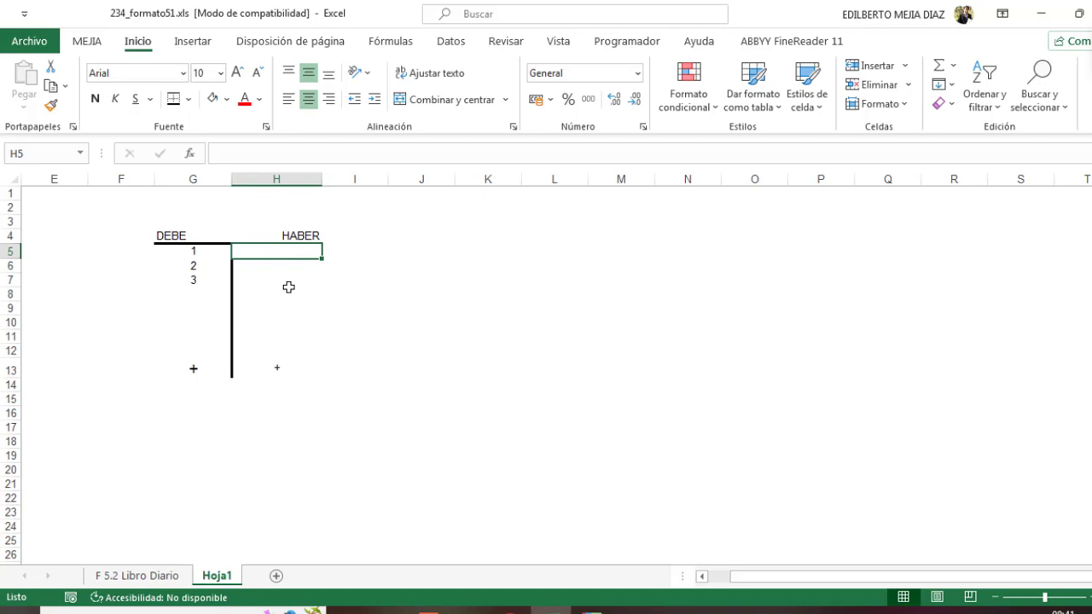
text(4+)
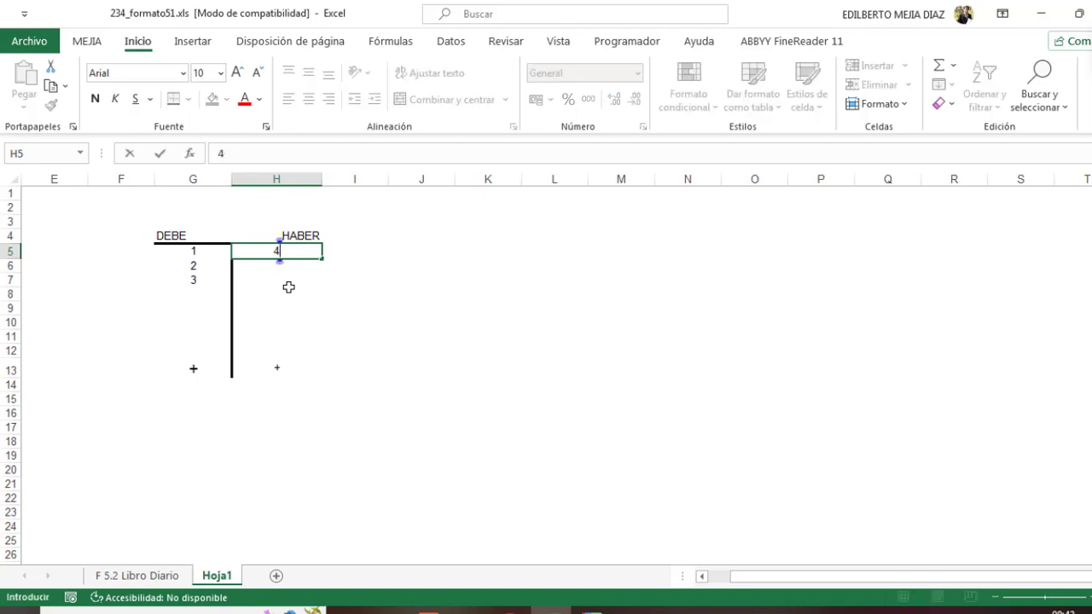
key(Return)
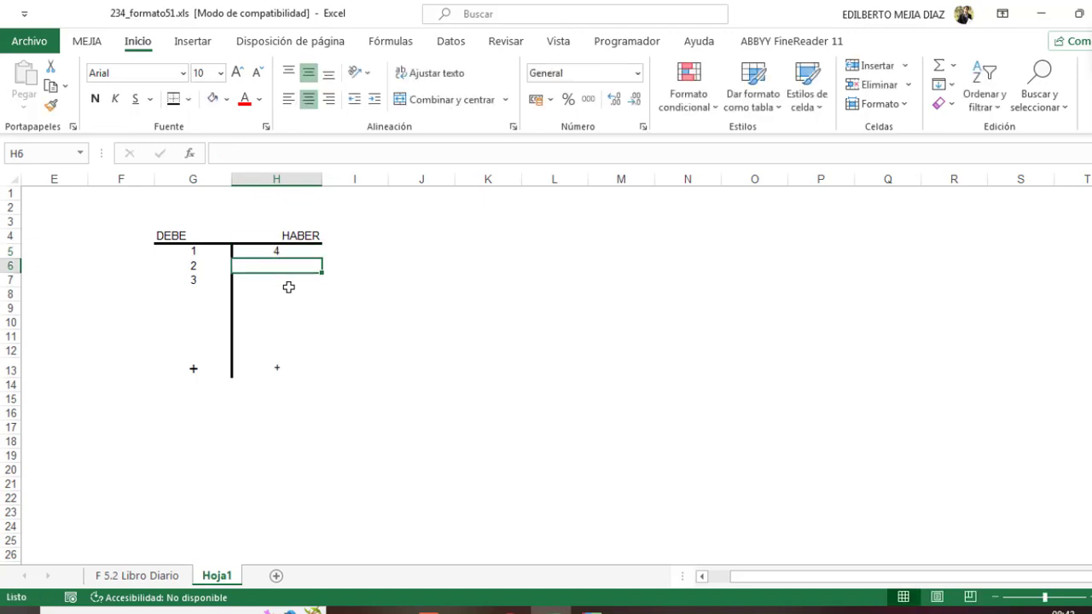
text(5)
key(Return)
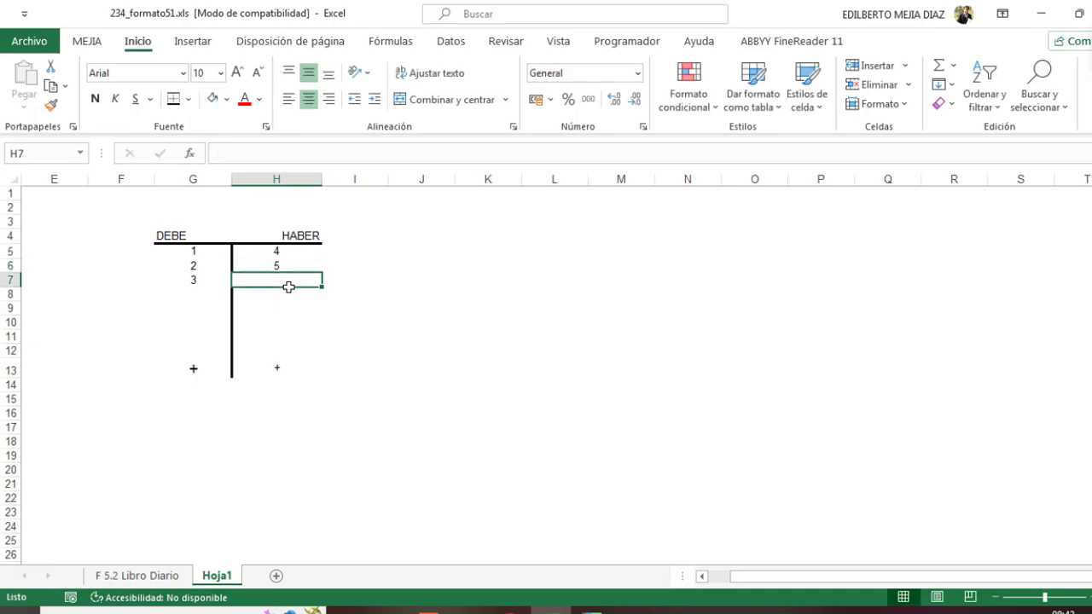
Enter 6 in G9 and 9 in G11 under DEBE, and 7 in H8 under HABER
click(190, 298)
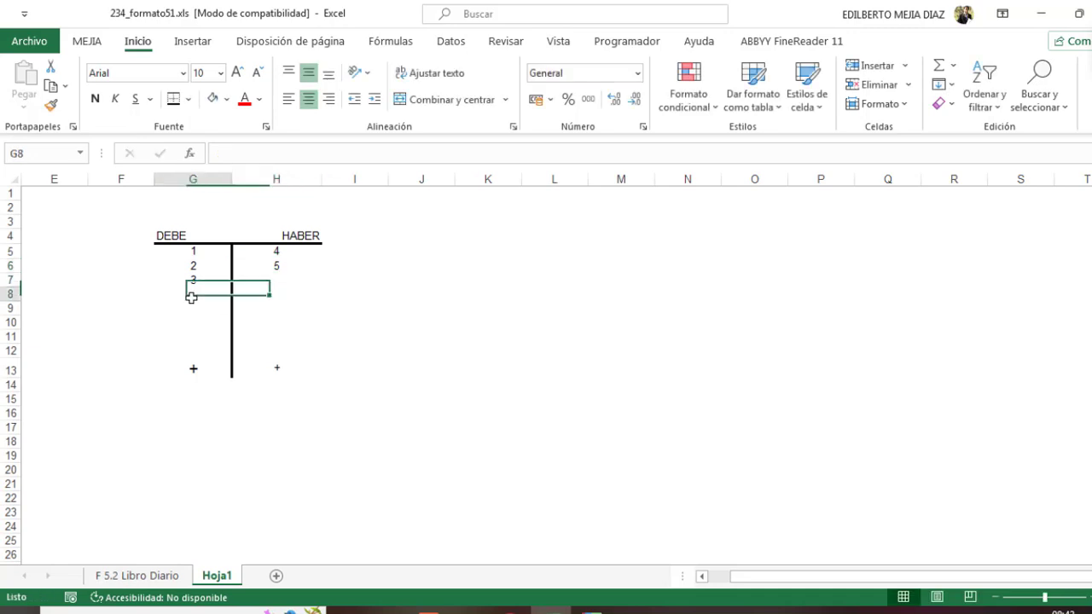
click(196, 308)
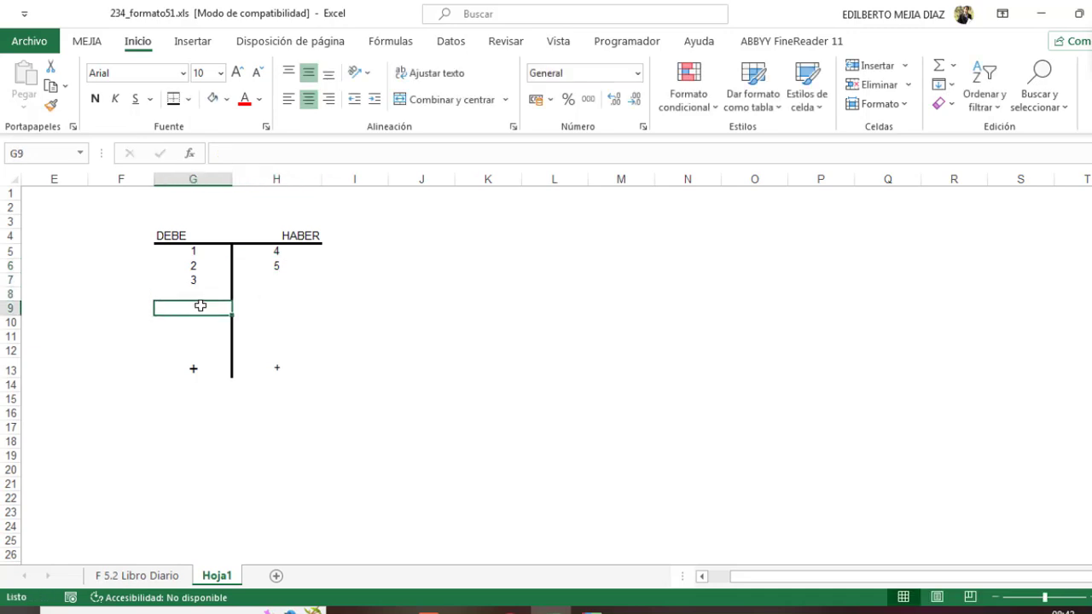
text(6)
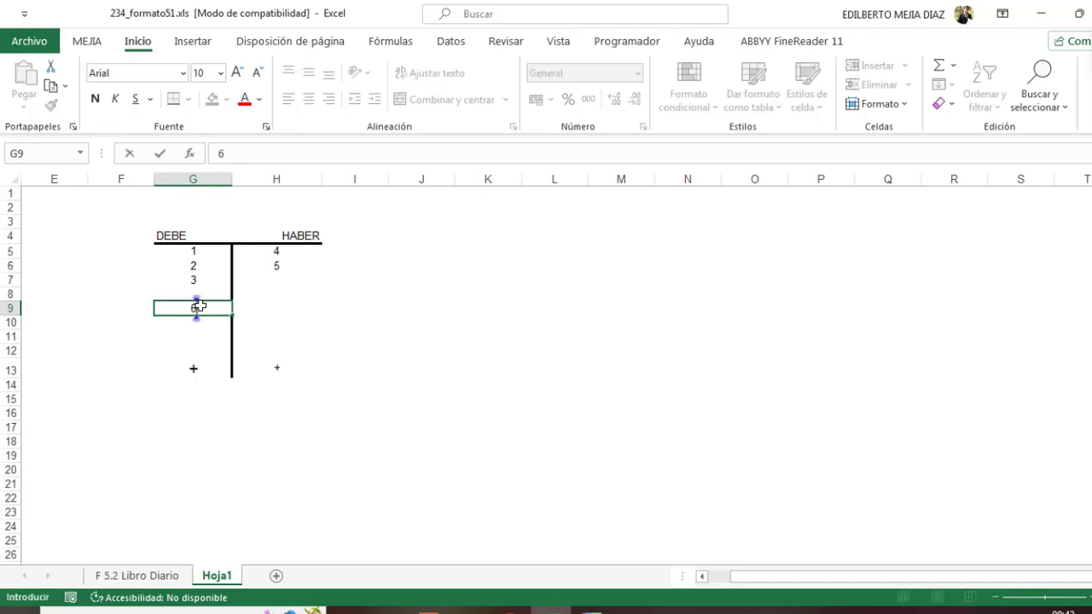
key(Return)
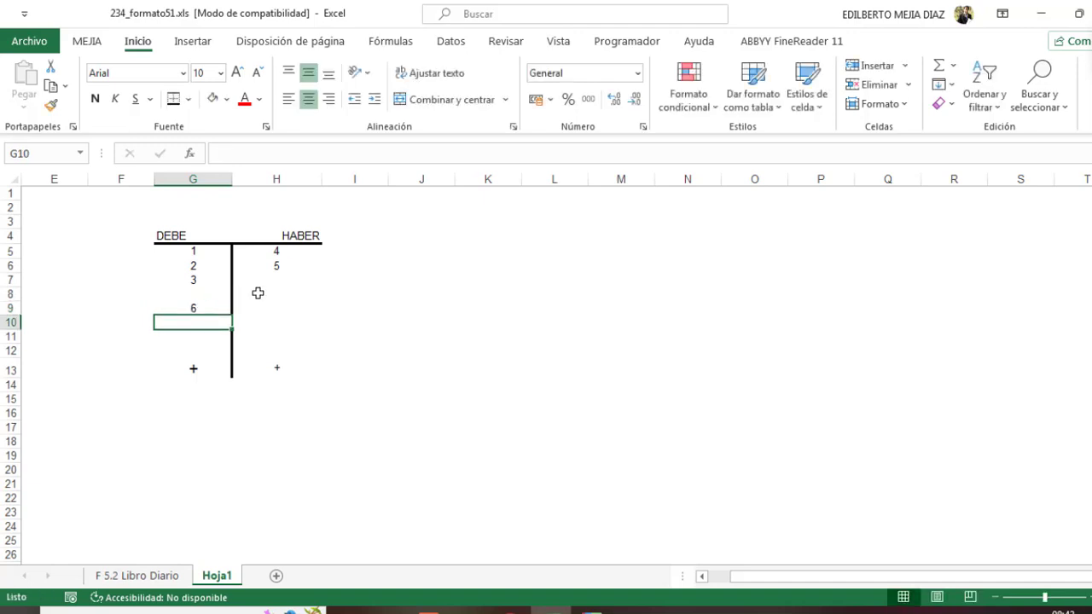
click(268, 293)
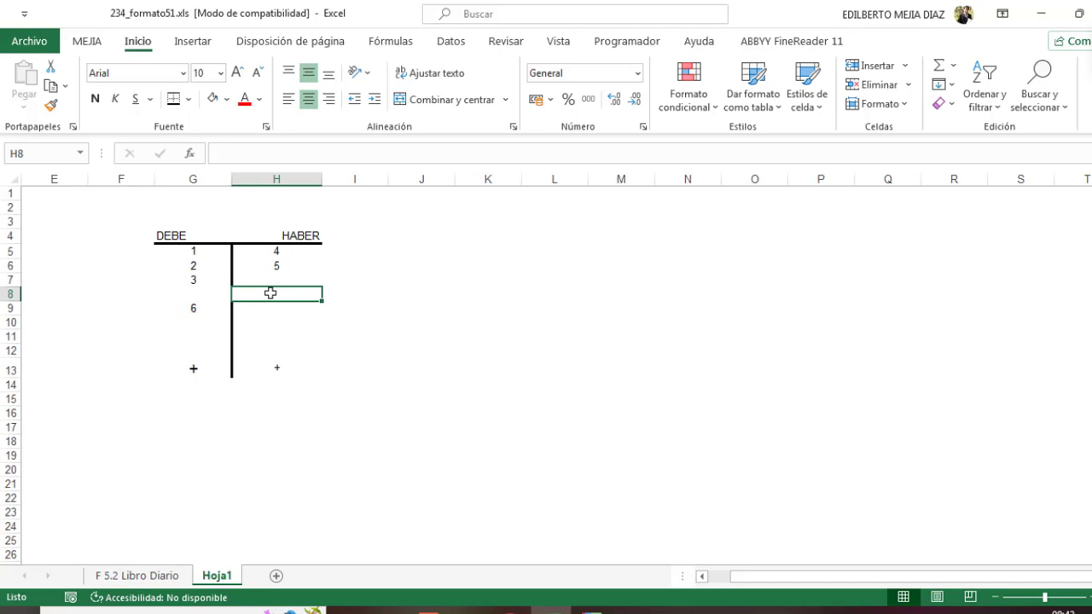
text(7)
key(Return)
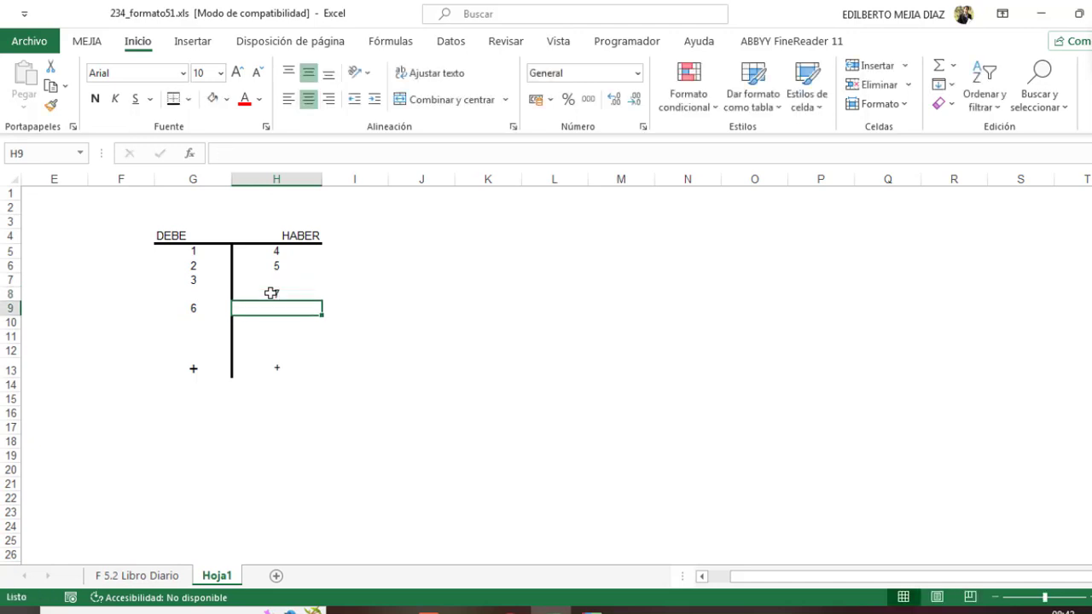
click(198, 336)
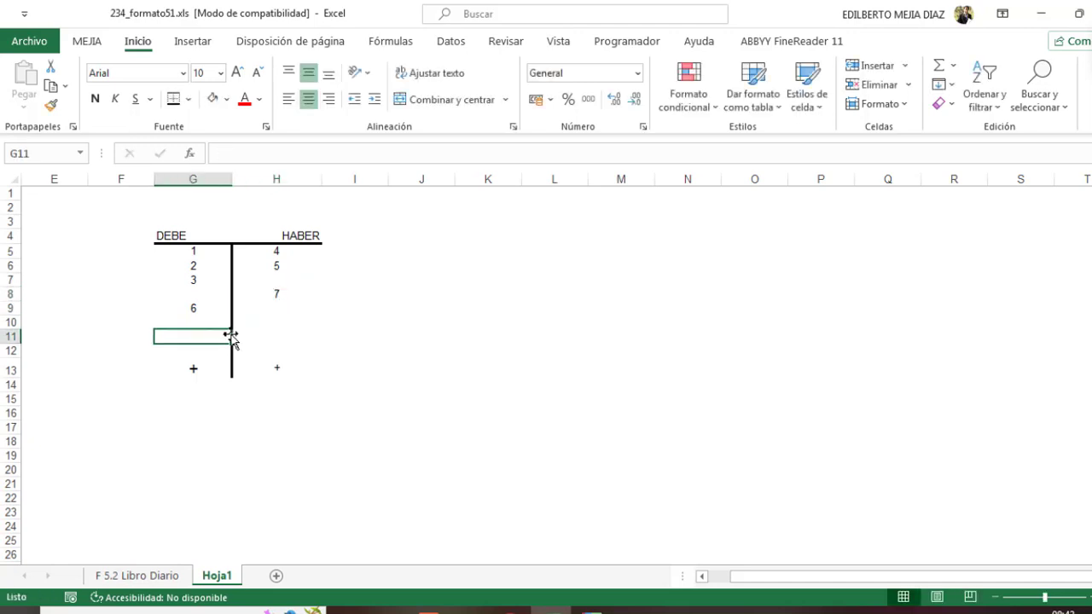
text(9)
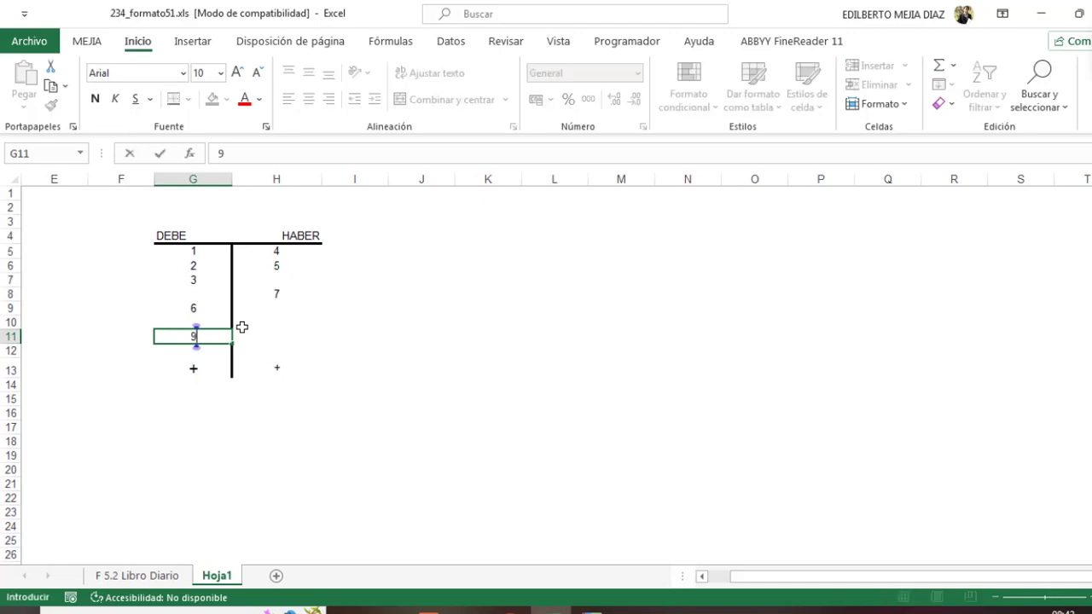
key(Return)
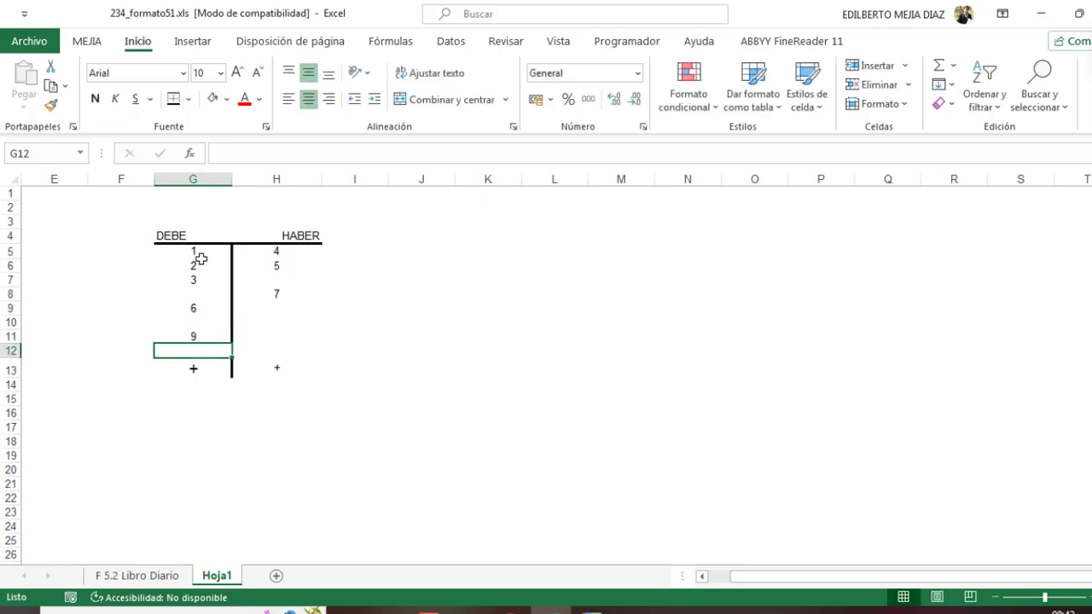
Enlarge the T-account entries, then in red ink box DEBE entries 1–3 with a + and arc to HABER
drag(196, 255, 231, 334)
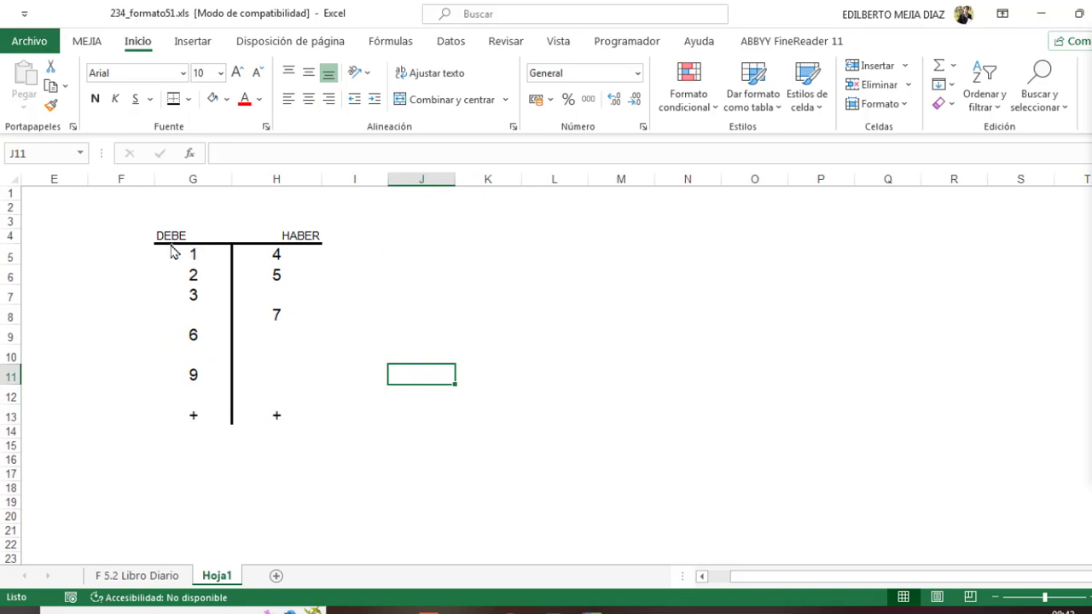
mouse_move(169, 245)
mouse_down()
mouse_move(201, 245)
mouse_move(210, 312)
mouse_move(176, 315)
mouse_move(167, 248)
mouse_move(143, 287)
mouse_up()
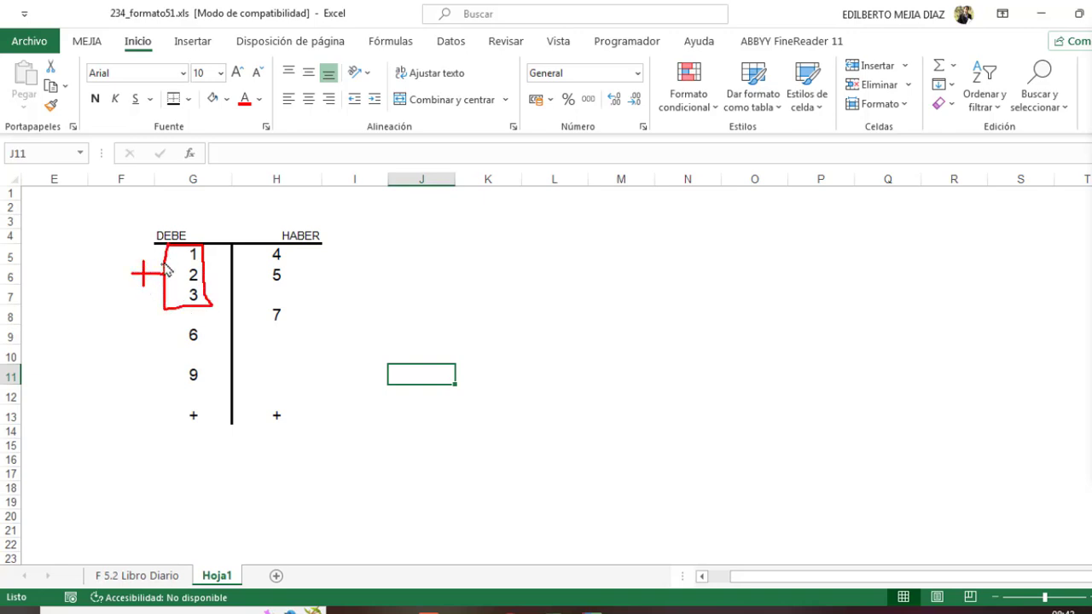
mouse_move(183, 245)
mouse_down()
mouse_move(244, 191)
mouse_move(316, 232)
mouse_move(317, 275)
mouse_move(299, 287)
mouse_move(328, 285)
mouse_up()
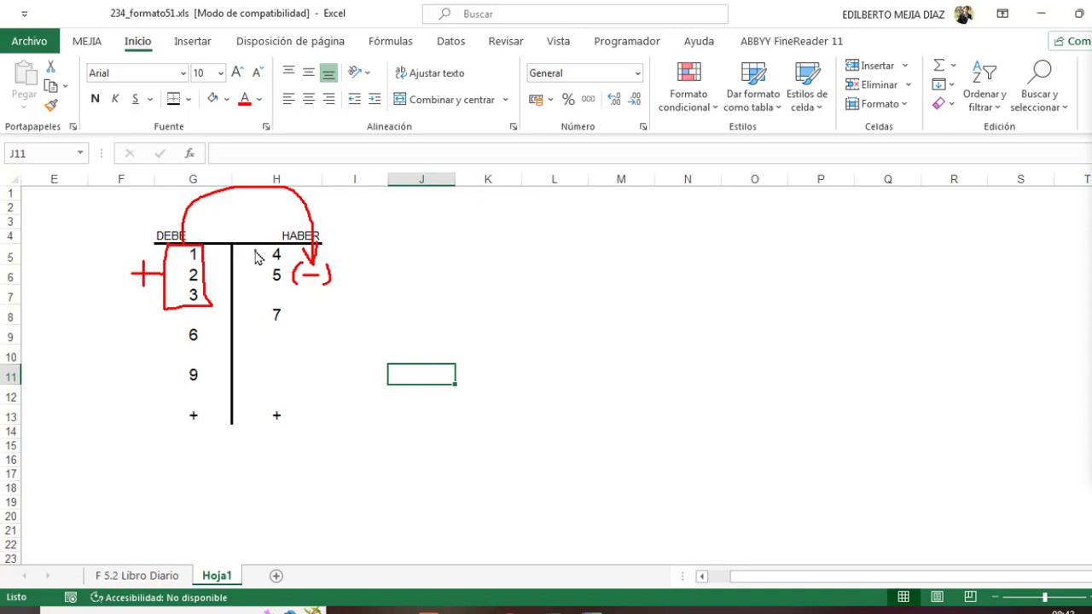
In blue ink, box HABER entries 4, 5, 7 with a +, arc to DEBE with (−); circle 6 in red
mouse_move(254, 252)
mouse_down()
mouse_move(288, 251)
mouse_move(290, 324)
mouse_move(253, 330)
mouse_move(254, 258)
mouse_up()
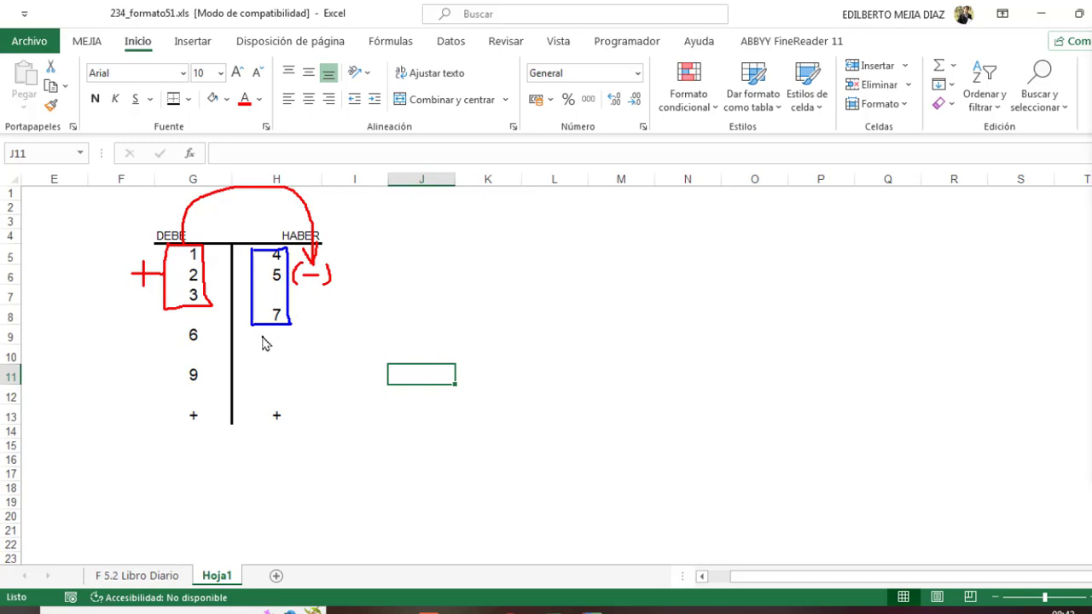
mouse_move(263, 336)
mouse_down()
mouse_move(285, 338)
mouse_move(276, 343)
mouse_up()
mouse_move(271, 258)
mouse_down()
mouse_move(144, 225)
mouse_move(155, 219)
mouse_up()
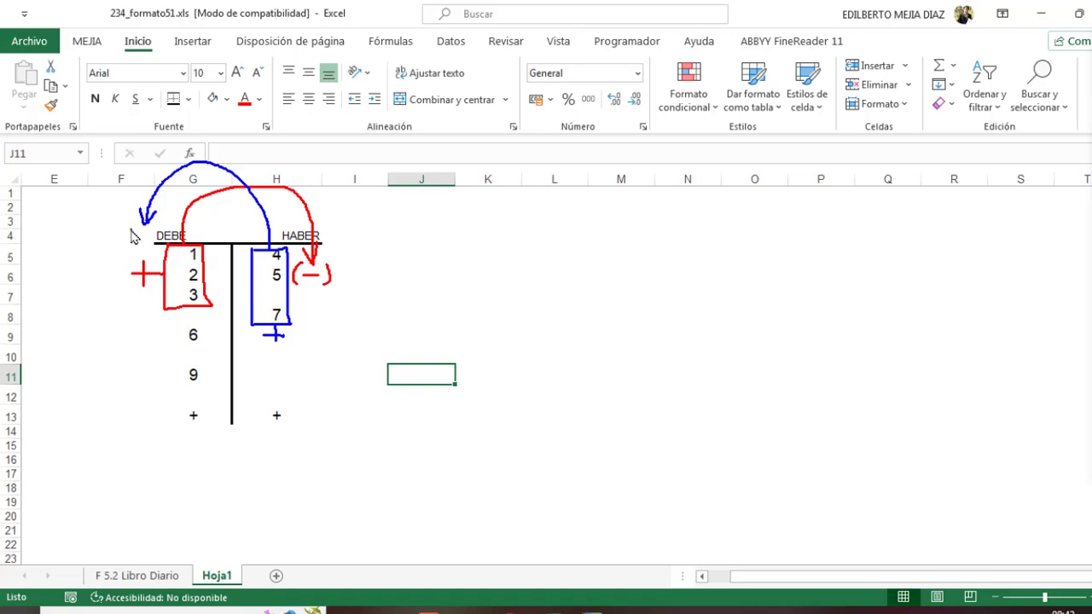
mouse_move(134, 235)
mouse_down()
mouse_move(145, 235)
mouse_move(125, 244)
mouse_move(147, 243)
mouse_up()
drag(198, 325, 190, 324)
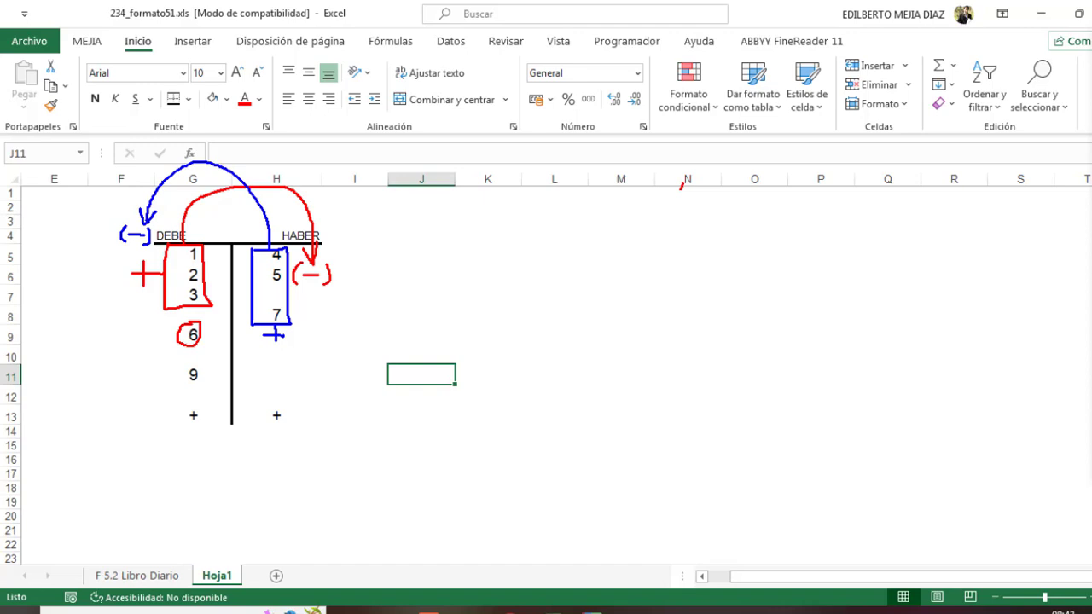
Draw a red ink loop around the entire annotated DEBE/HABER T-account
mouse_move(67, 156)
mouse_down()
mouse_move(85, 156)
mouse_move(122, 462)
mouse_move(65, 156)
mouse_up()
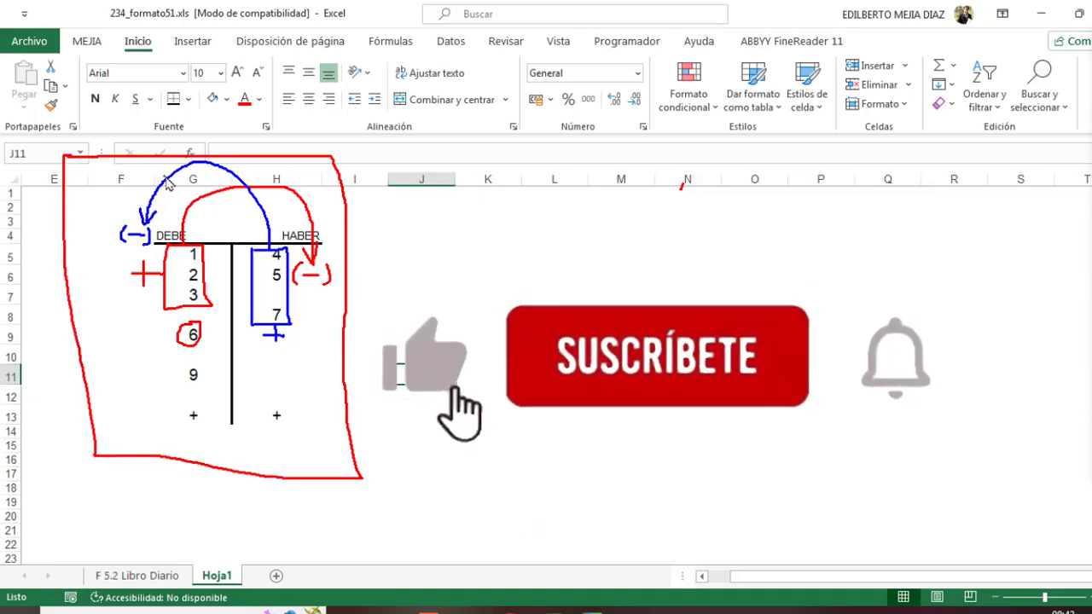